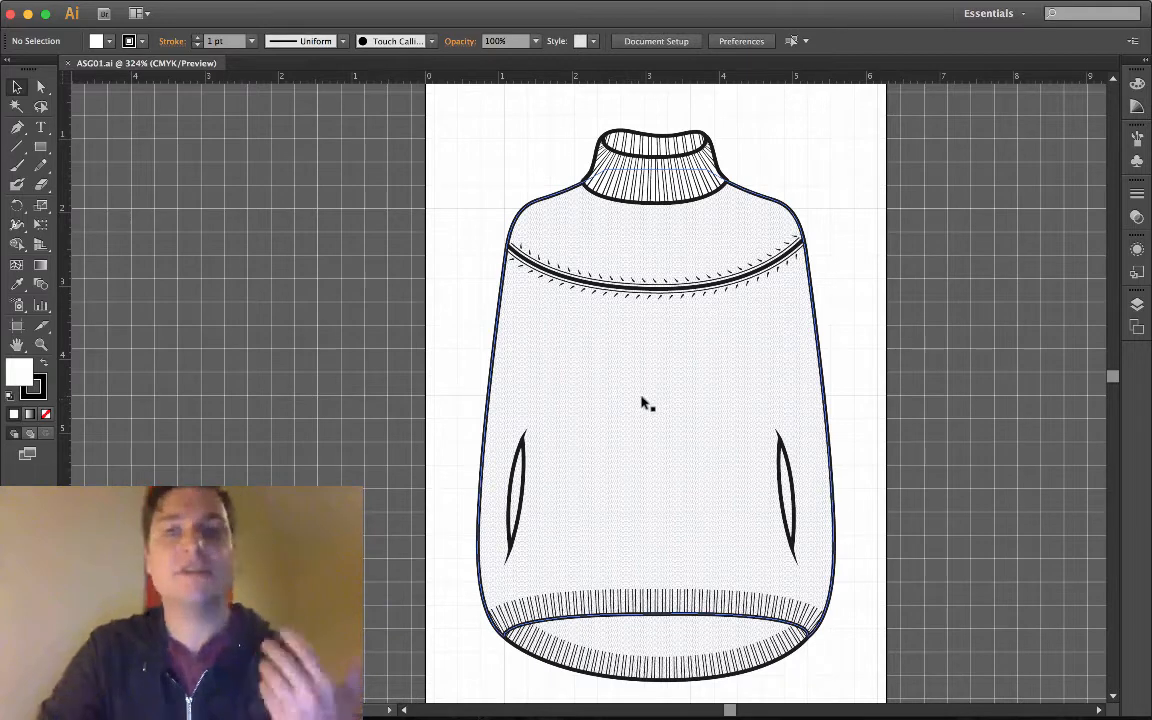
Show the Swatches panel and place it beside the sweater artboard
{"action": "scroll", "coordinate": [645, 403], "scroll_direction": "right", "scroll_amount": 2}
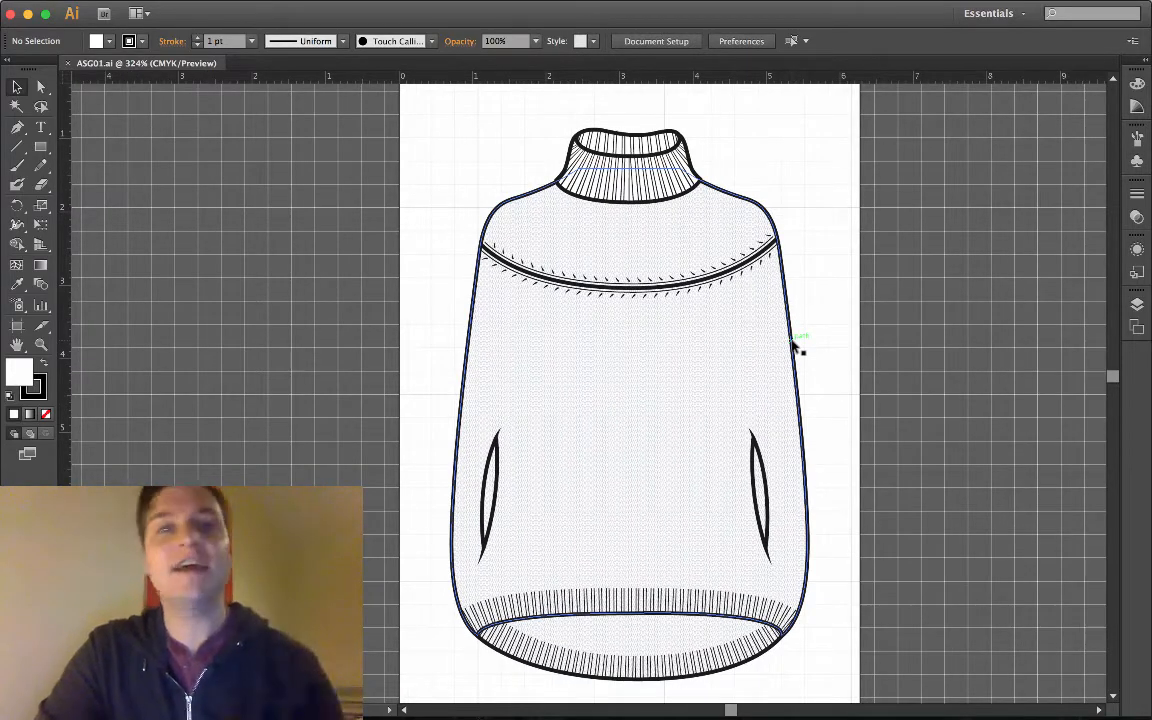
{"action": "mouse_move", "coordinate": [428, 34]}
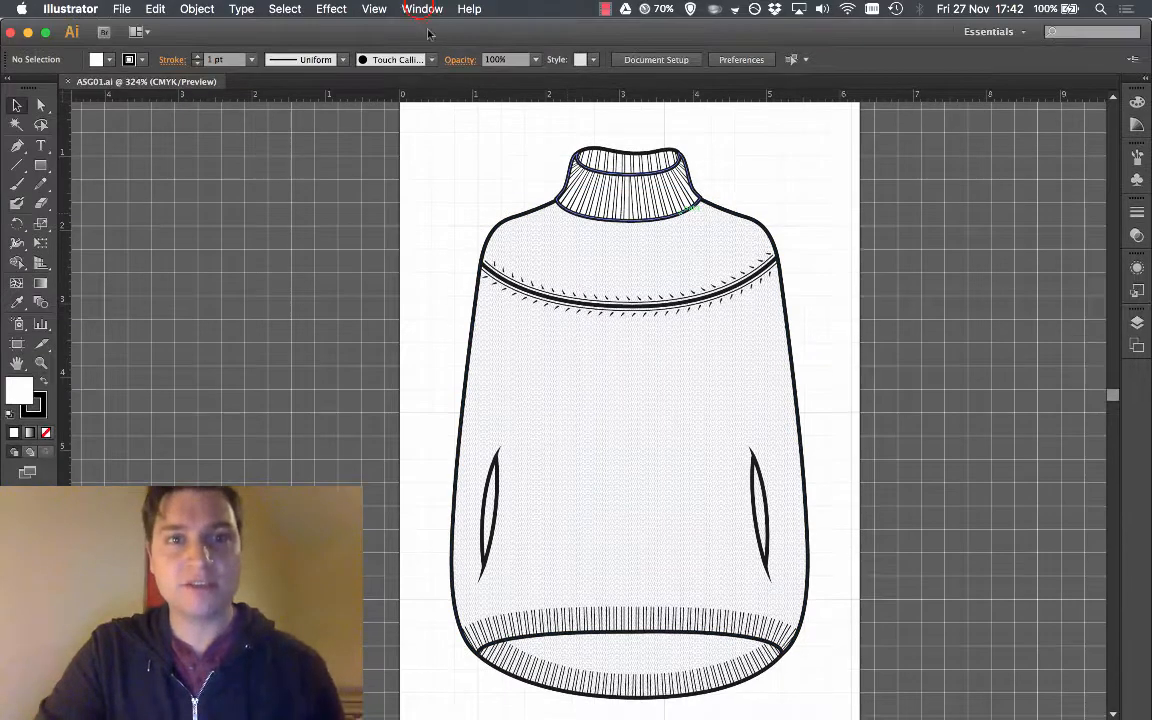
{"action": "left_click", "coordinate": [421, 8]}
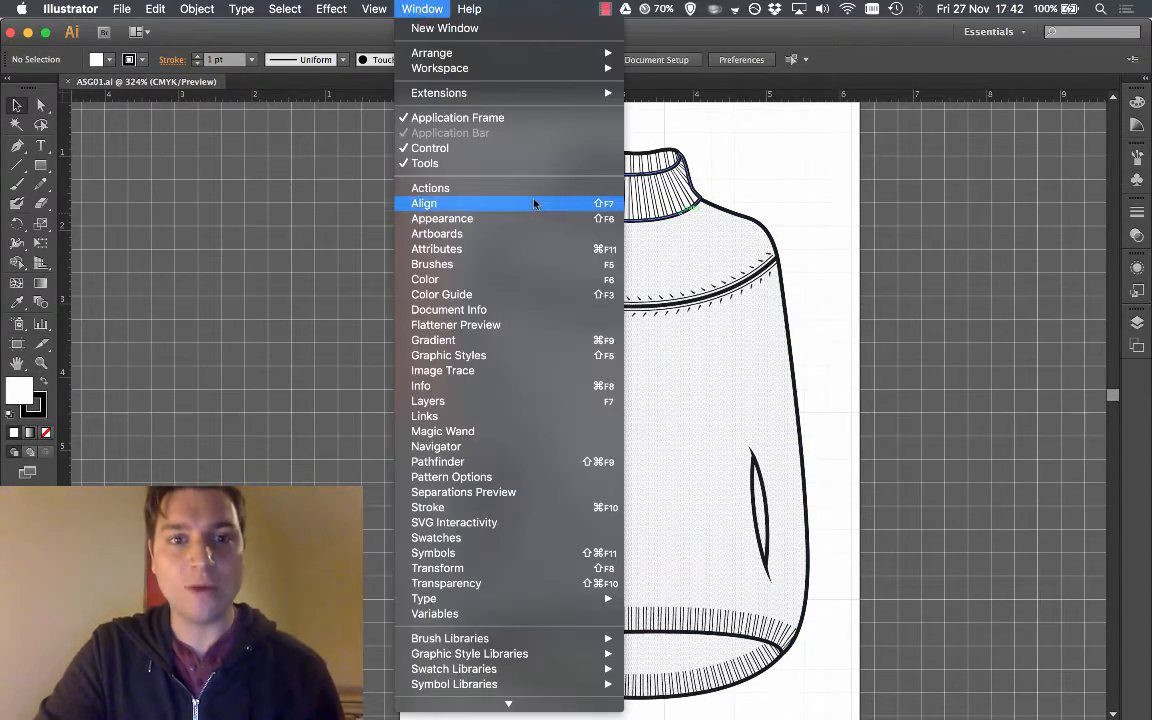
{"action": "left_click", "coordinate": [491, 540]}
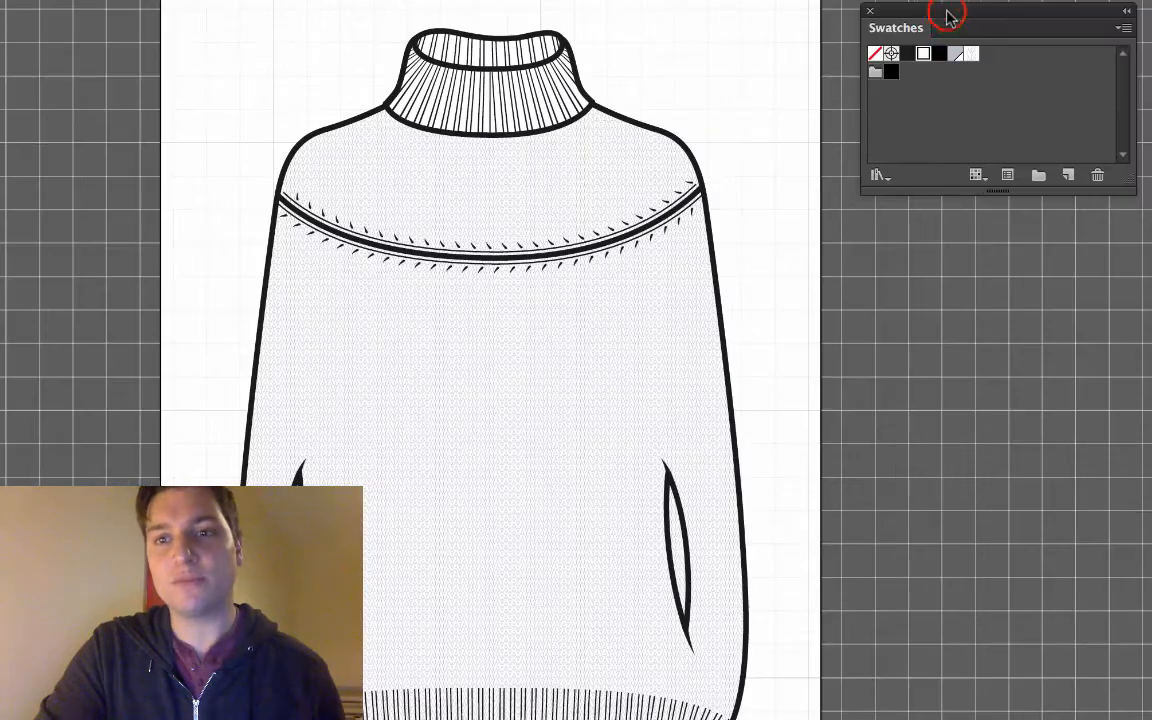
{"action": "left_click_drag", "start_coordinate": [947, 116], "coordinate": [950, 119]}
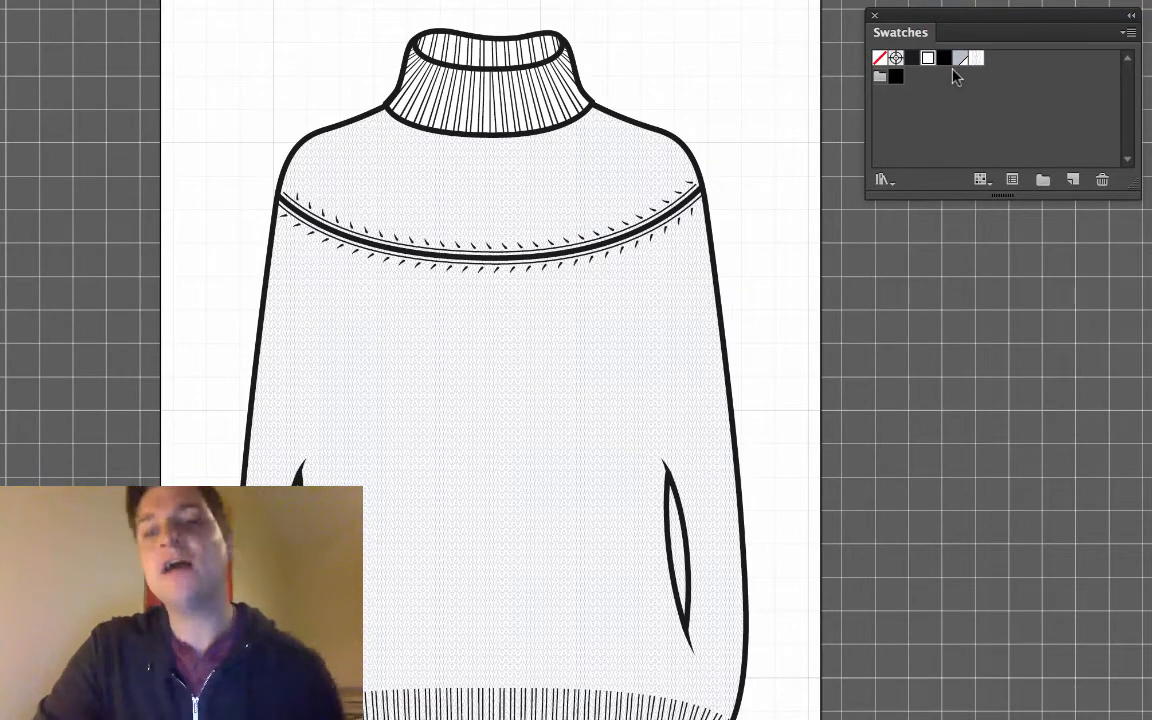
Add the tan, black, off-white, light blue and dark blue colour group from the Middle Ages Art History library to the document swatches
{"action": "left_click", "coordinate": [884, 179]}
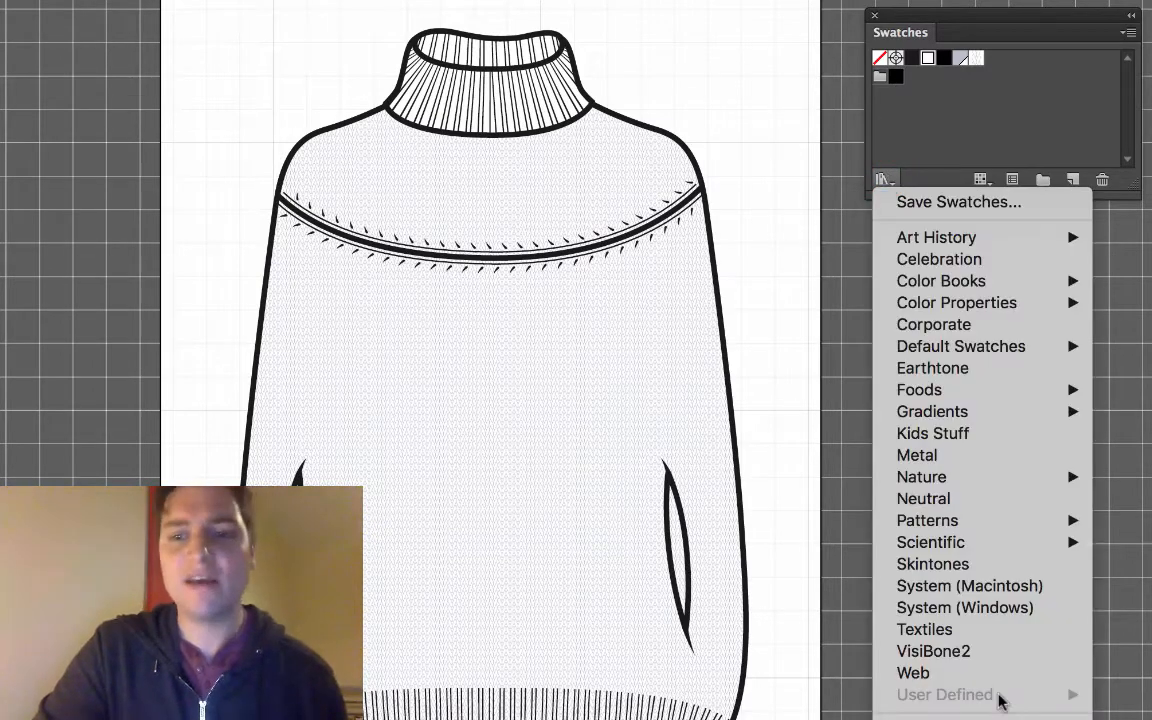
{"action": "mouse_move", "coordinate": [1020, 244]}
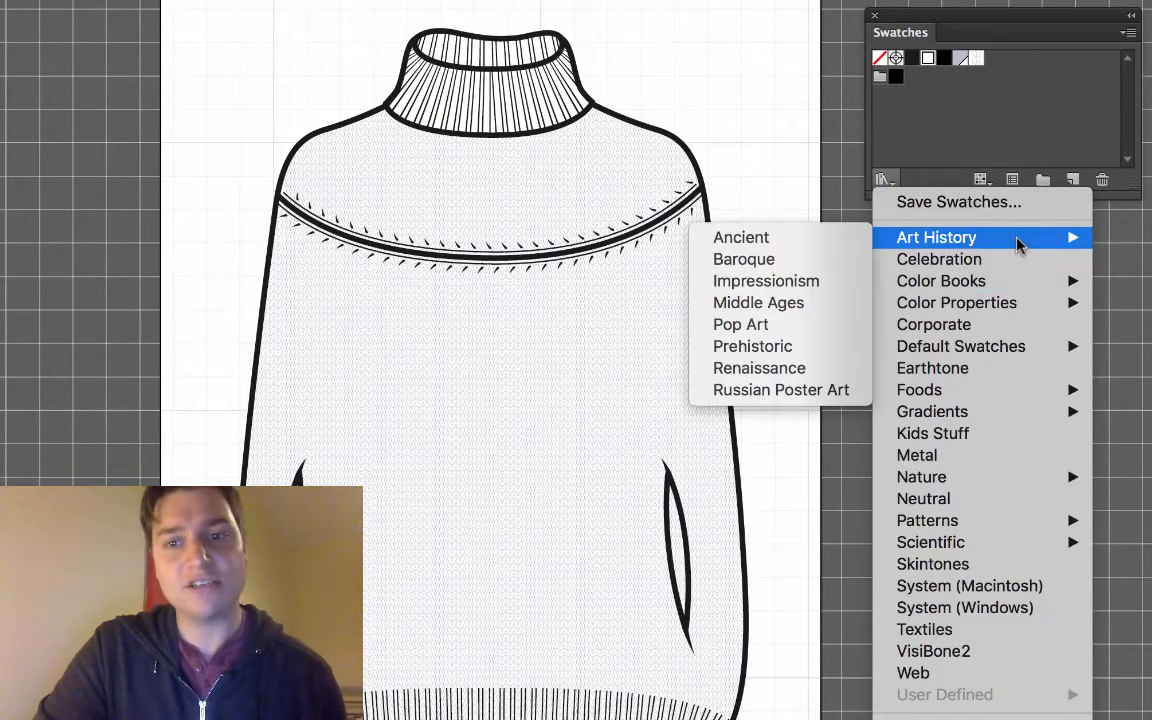
{"action": "left_click", "coordinate": [820, 301]}
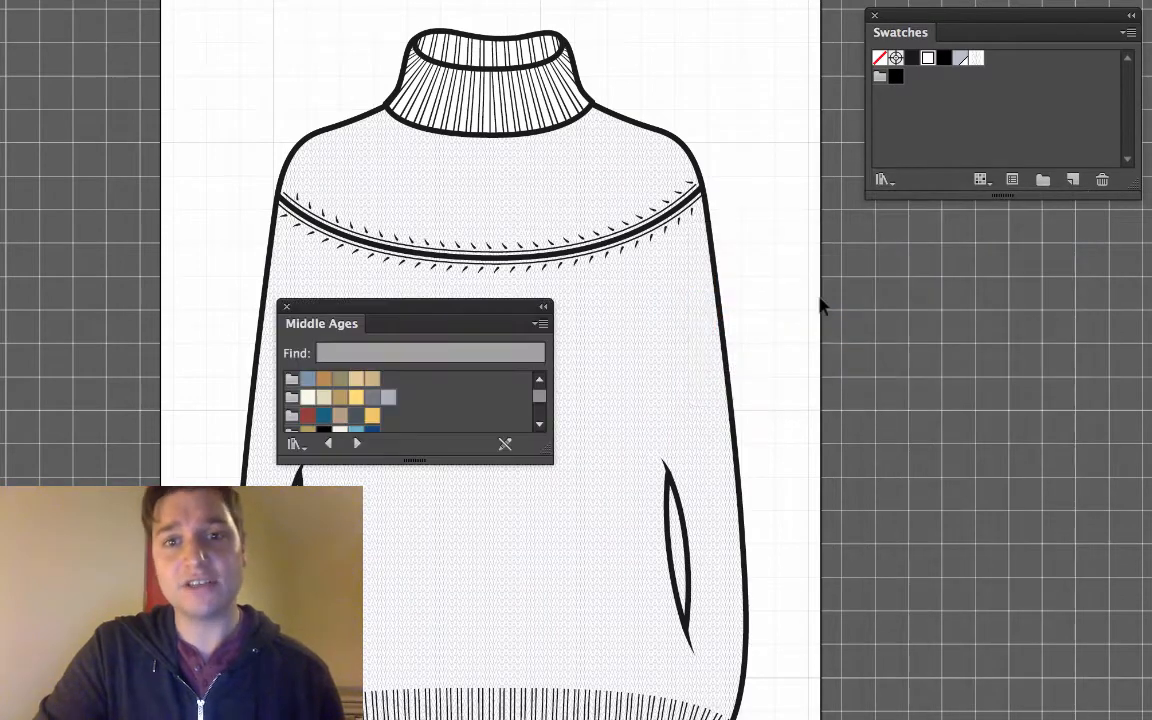
{"action": "left_click", "coordinate": [438, 461]}
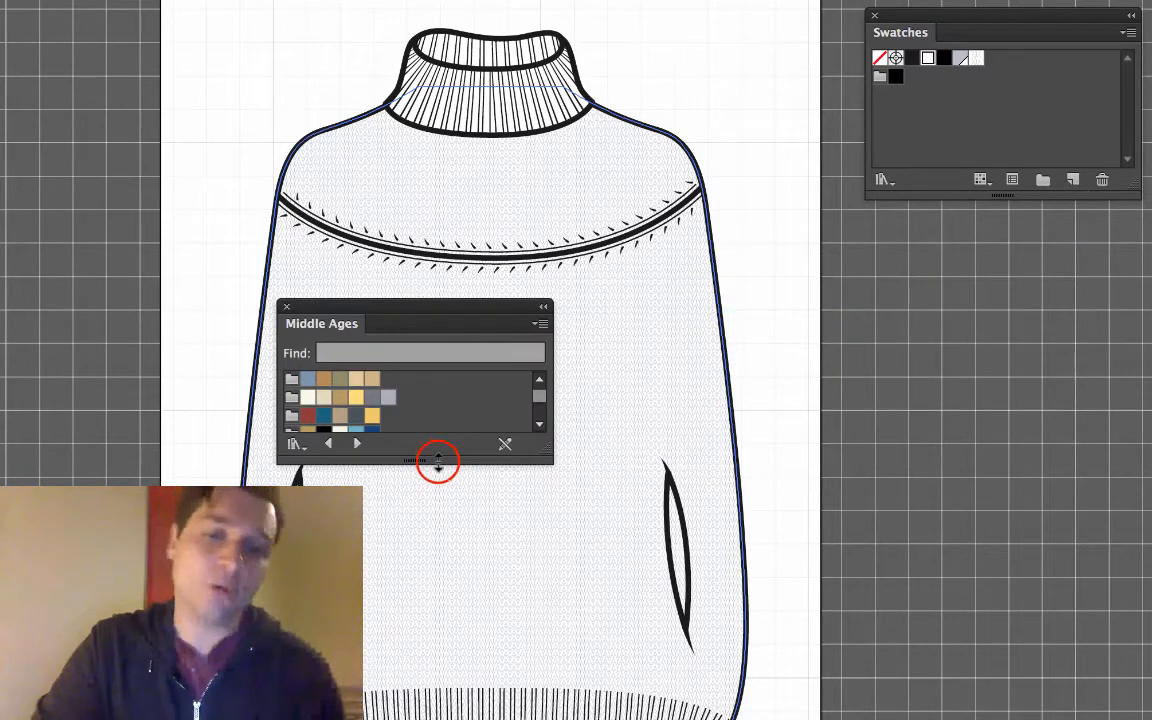
{"action": "left_click_drag", "start_coordinate": [438, 463], "coordinate": [432, 547]}
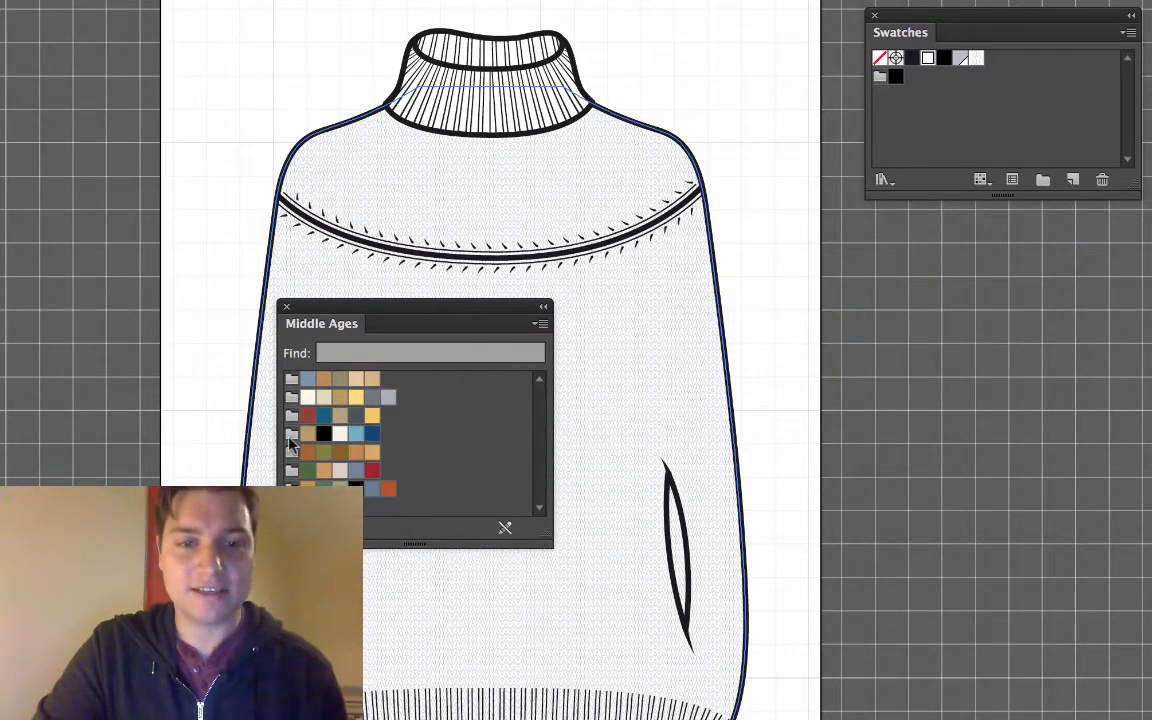
{"action": "left_click", "coordinate": [292, 436]}
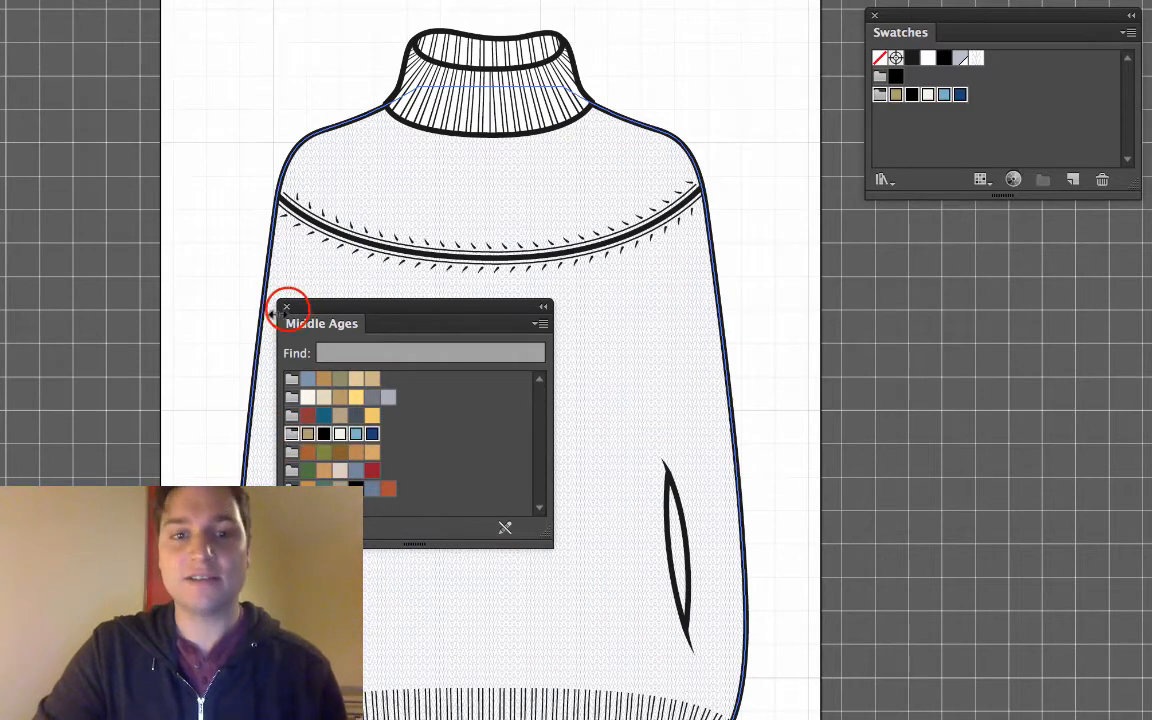
{"action": "left_click", "coordinate": [287, 308]}
{"action": "left_click", "coordinate": [946, 121]}
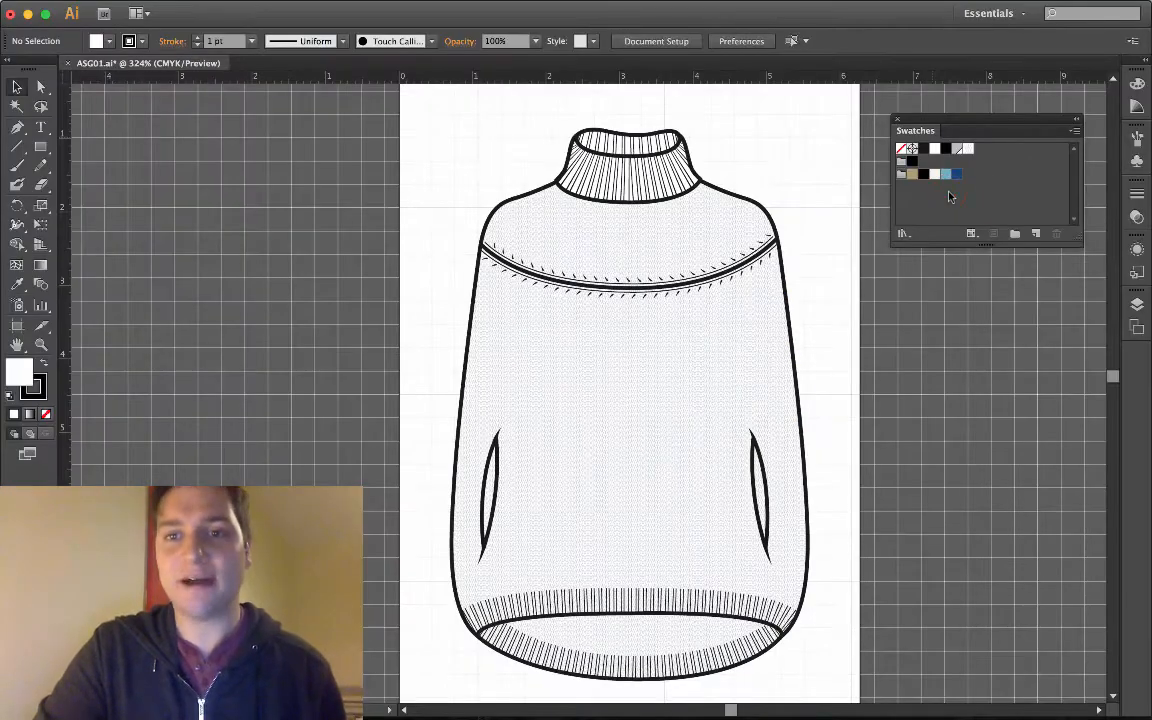
Show the Gradient panel below the swatches and set the fill's gradient type to Linear
{"action": "mouse_move", "coordinate": [460, 5]}
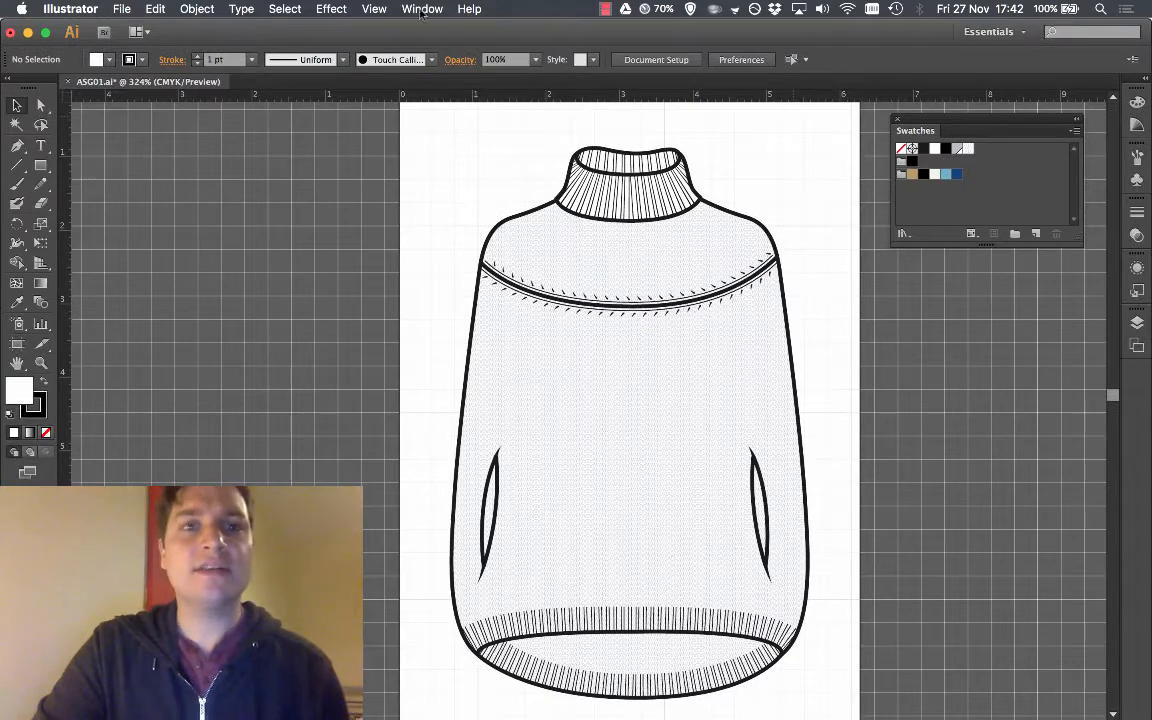
{"action": "left_click", "coordinate": [423, 9]}
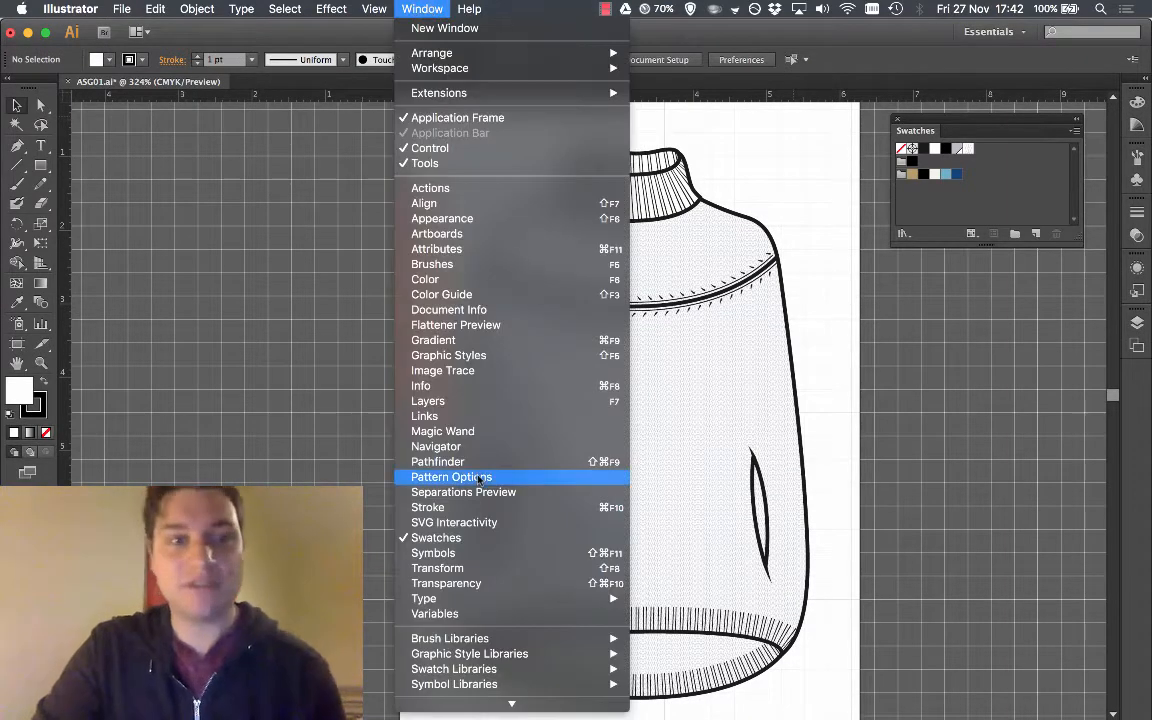
{"action": "left_click", "coordinate": [506, 340]}
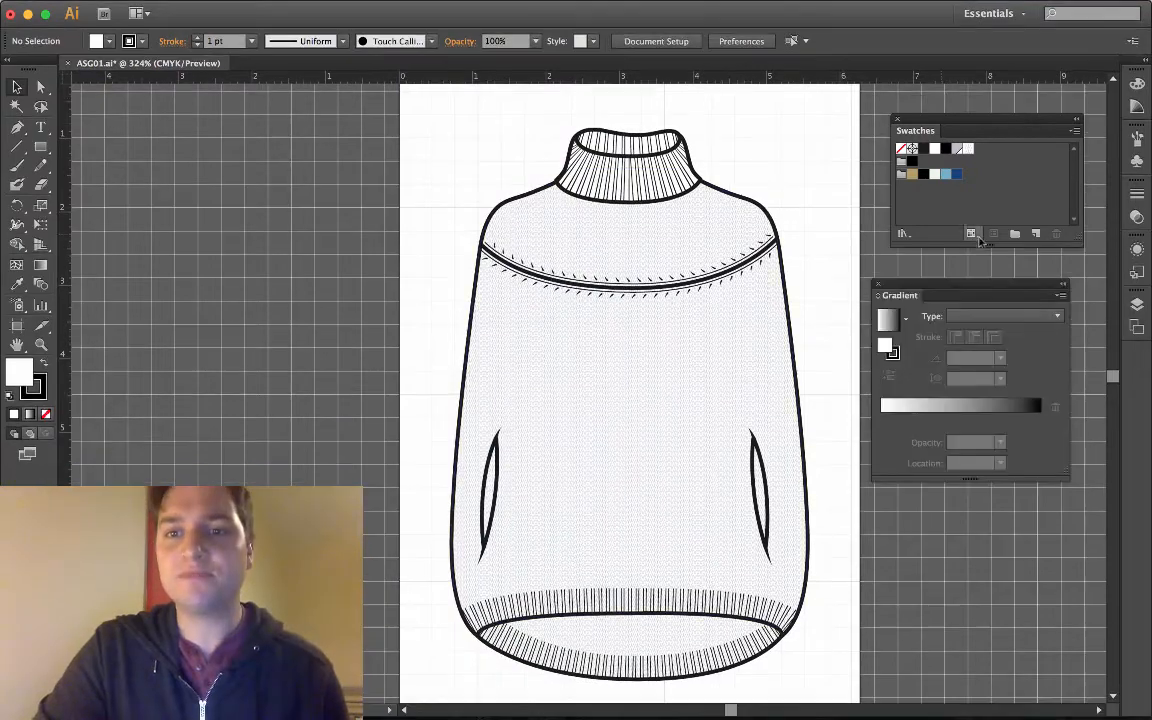
{"action": "mouse_move", "coordinate": [944, 283]}
{"action": "left_mouse_down"}
{"action": "mouse_move", "coordinate": [923, 291]}
{"action": "mouse_move", "coordinate": [936, 285]}
{"action": "left_mouse_up"}
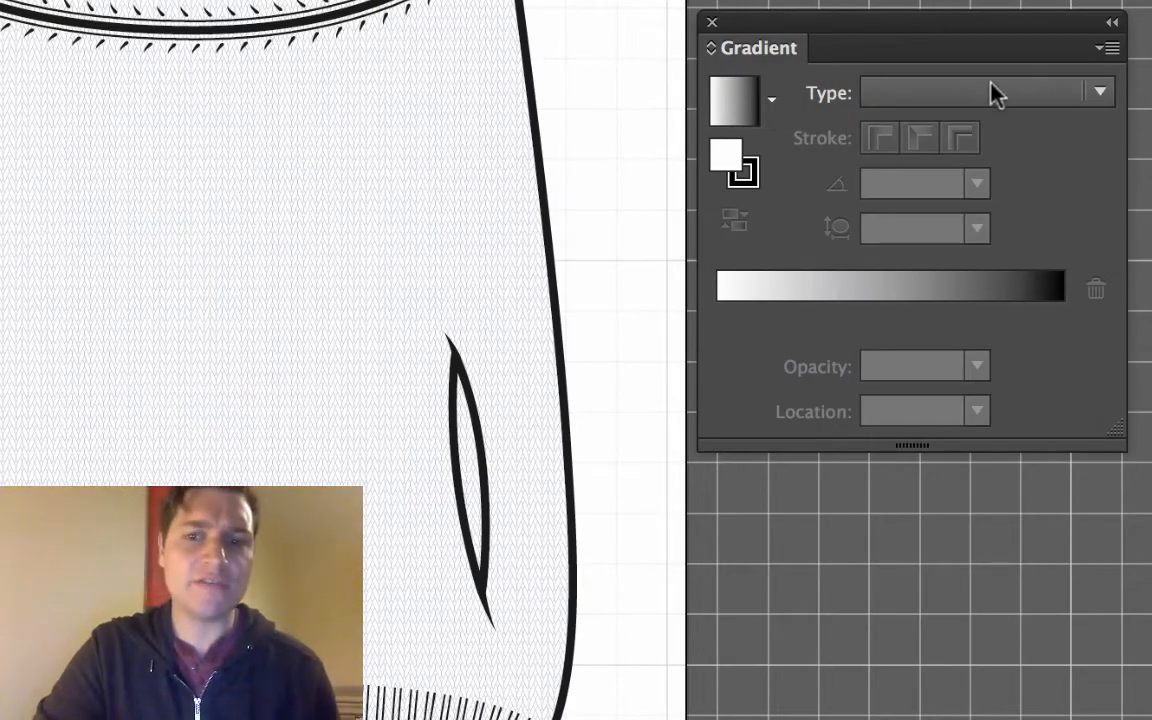
{"action": "left_click", "coordinate": [933, 112]}
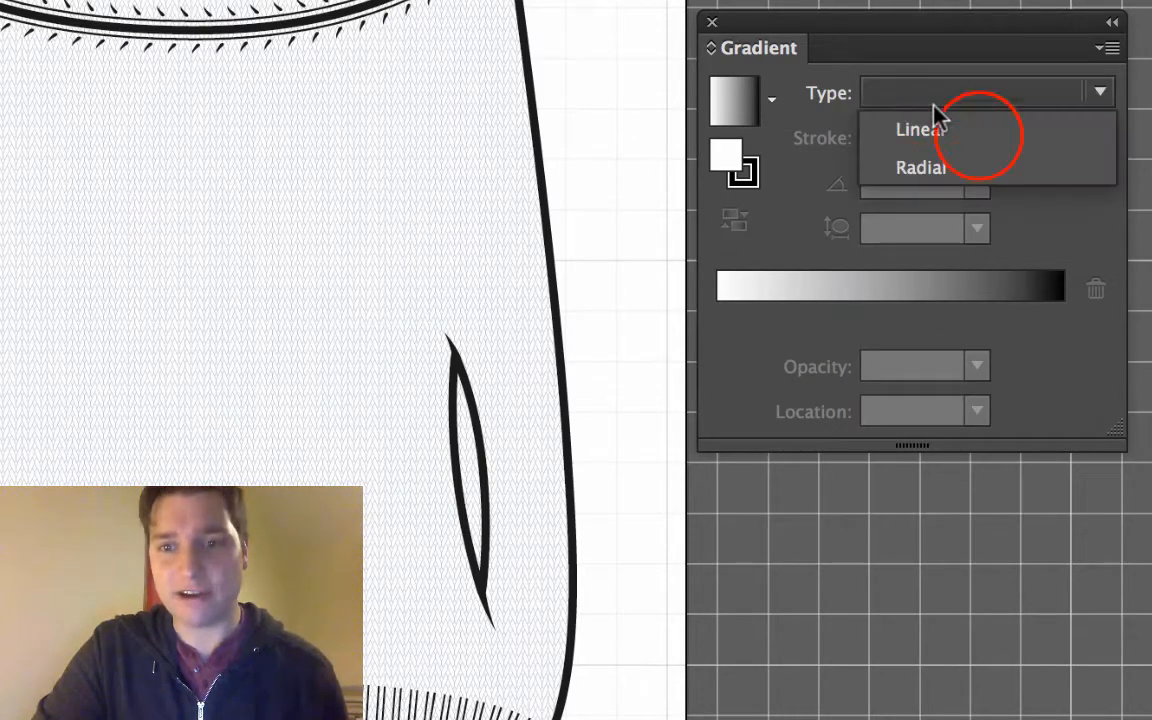
{"action": "left_click", "coordinate": [988, 122]}
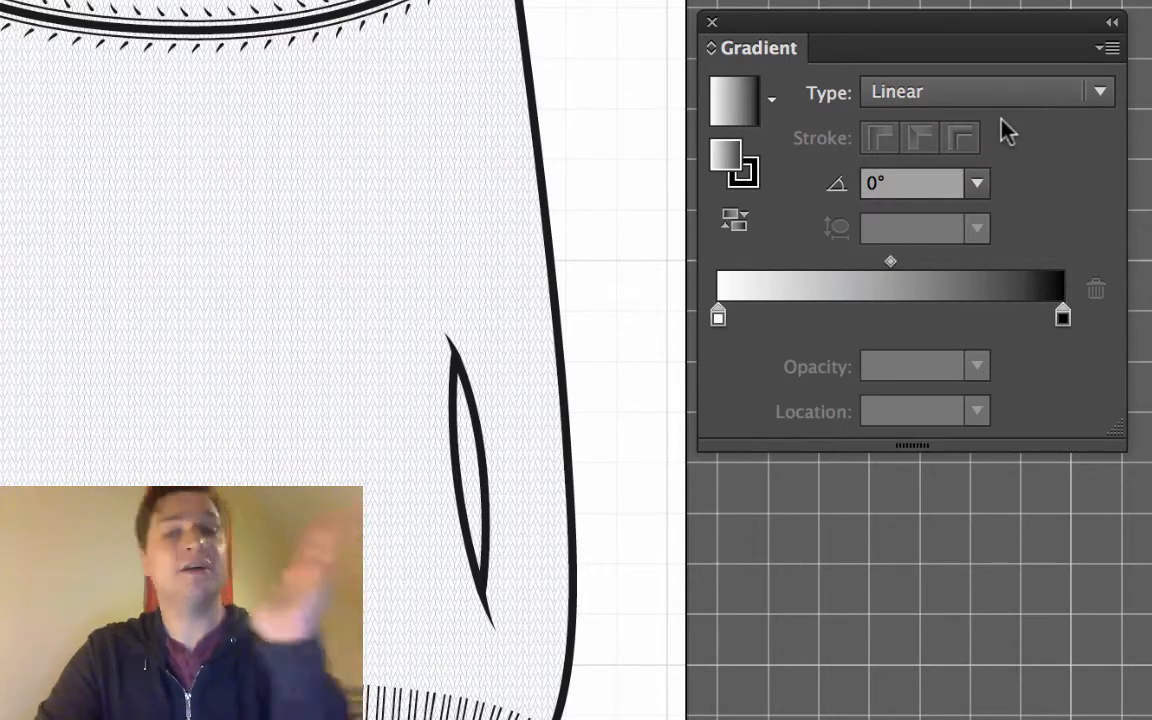
Try the Radial gradient type and return the fill to Linear
{"action": "left_click", "coordinate": [1002, 119]}
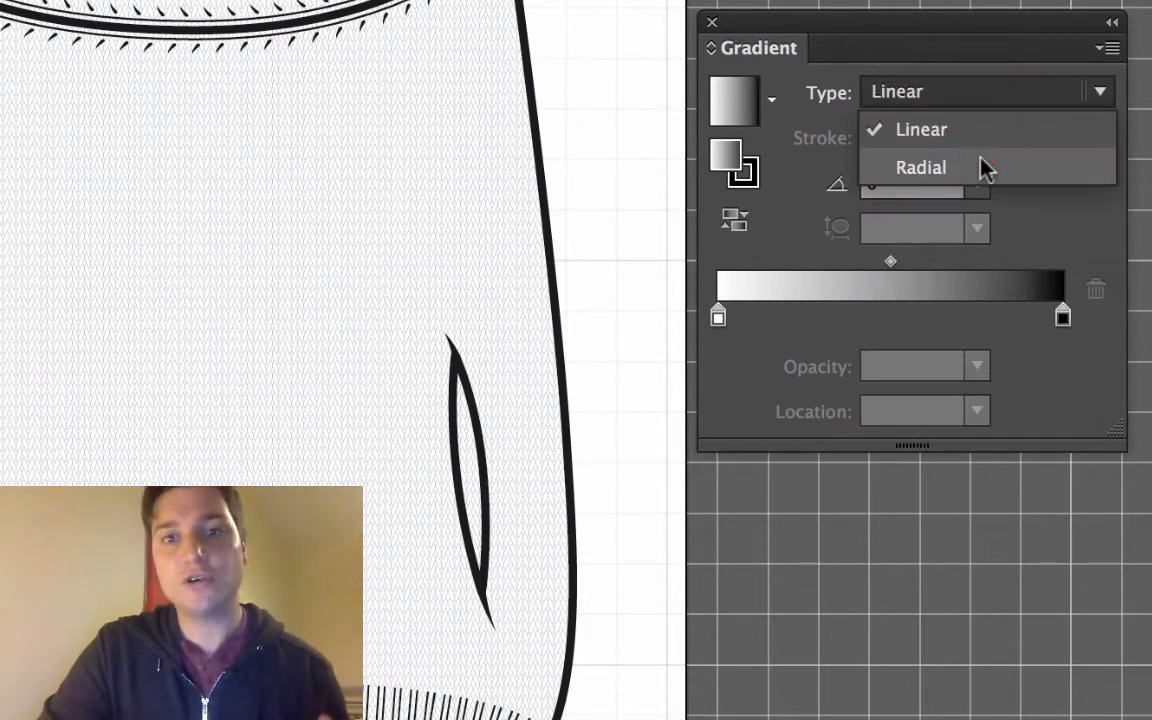
{"action": "left_click", "coordinate": [985, 167]}
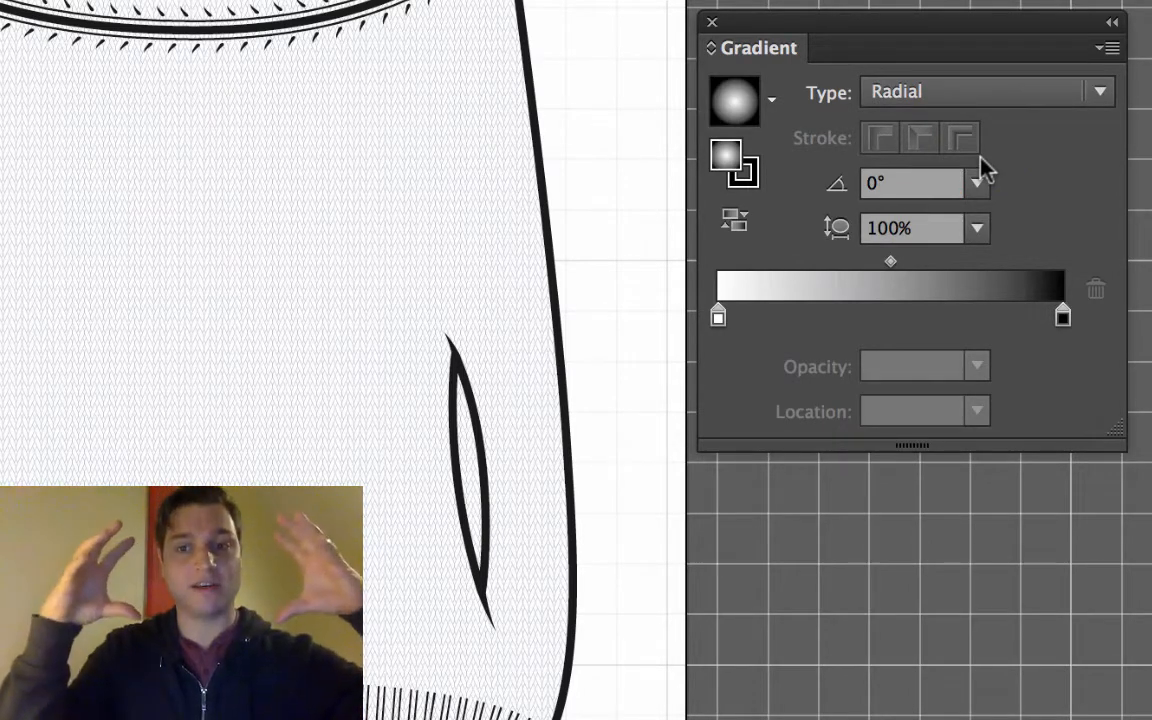
{"action": "left_click", "coordinate": [1018, 100]}
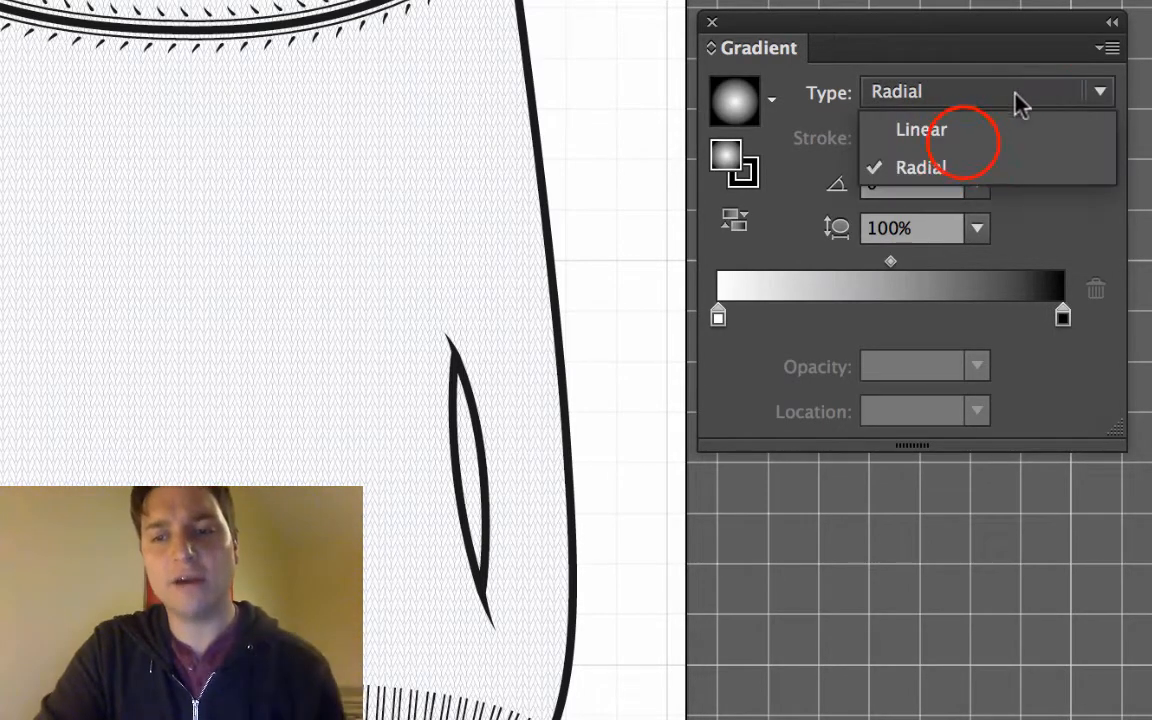
{"action": "left_click", "coordinate": [960, 140]}
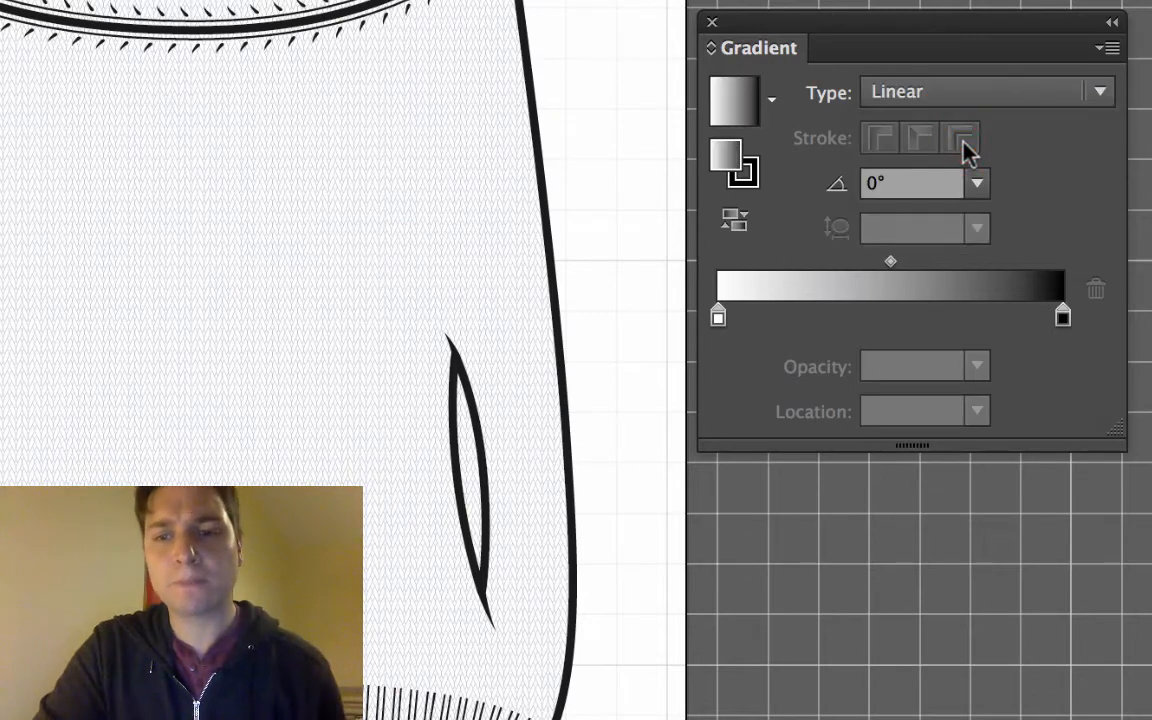
Set the gradient's start stop to the light blue swatch and its end stop to the dark blue swatch
{"action": "double_click", "coordinate": [718, 318]}
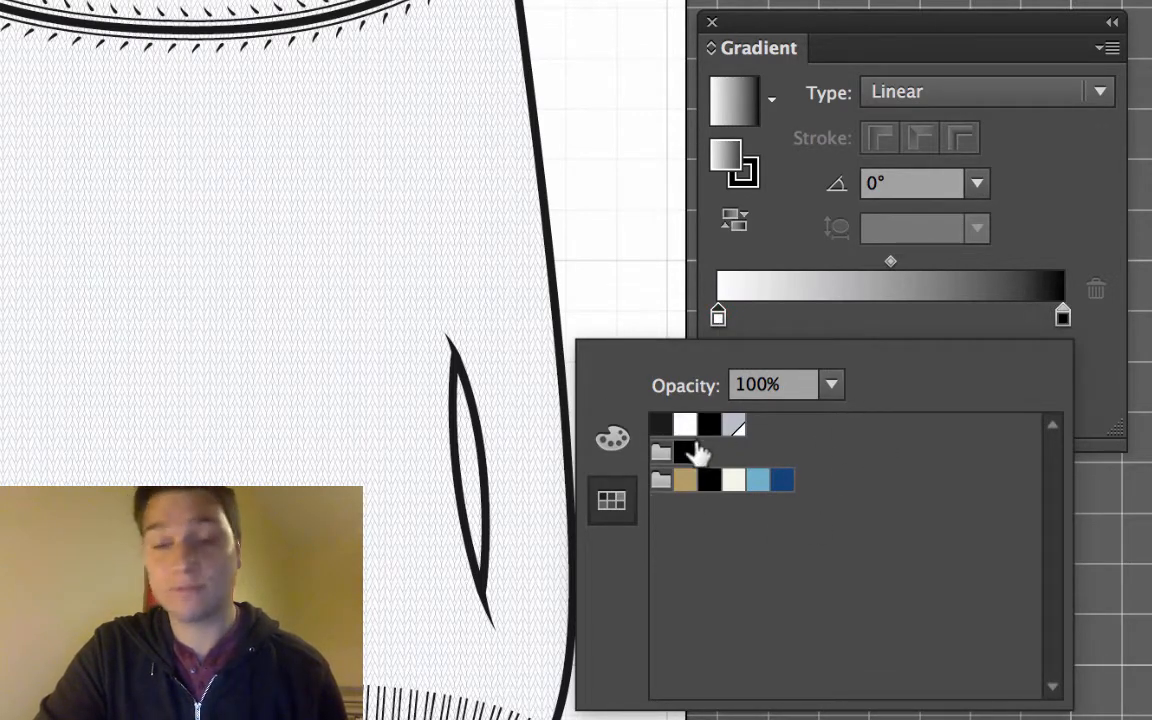
{"action": "left_click", "coordinate": [757, 481]}
{"action": "left_click", "coordinate": [1039, 258]}
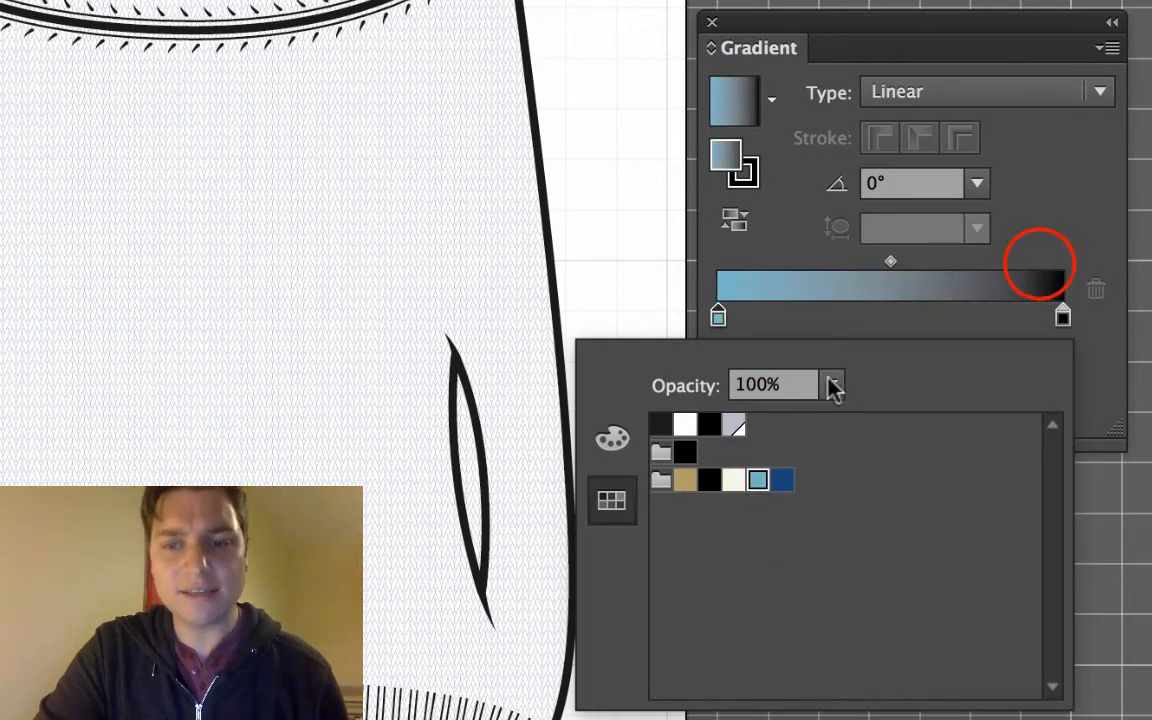
{"action": "left_click", "coordinate": [1062, 320]}
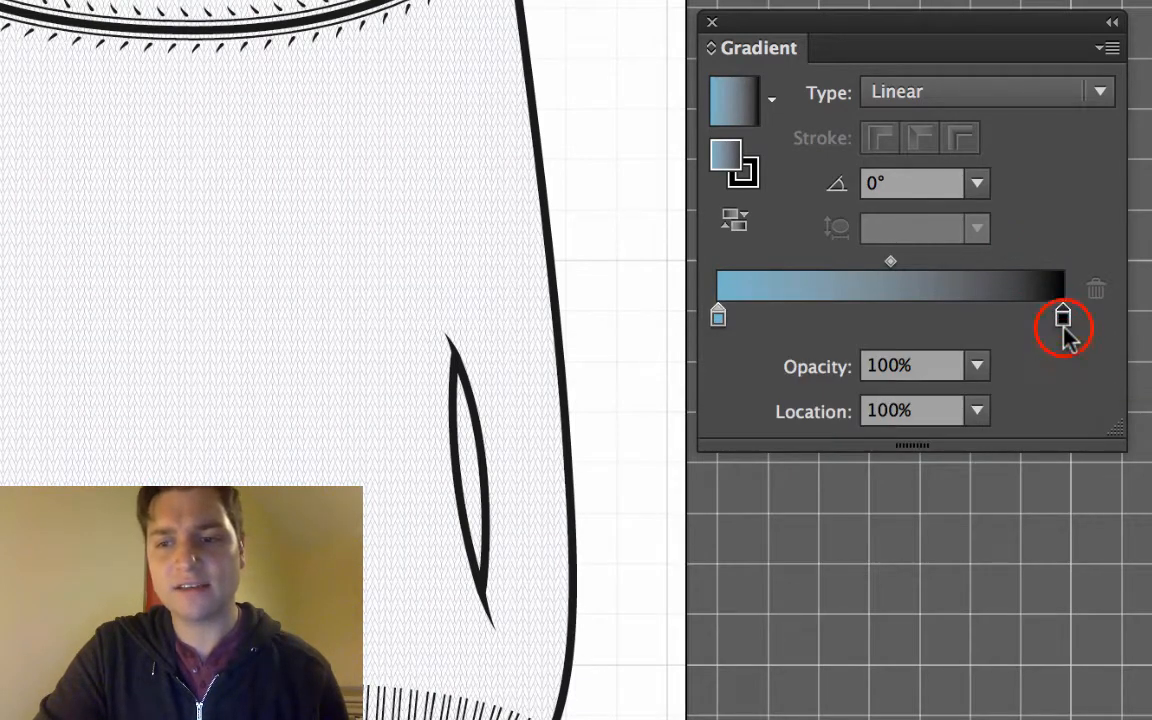
{"action": "double_click", "coordinate": [1063, 320]}
{"action": "left_click", "coordinate": [782, 481]}
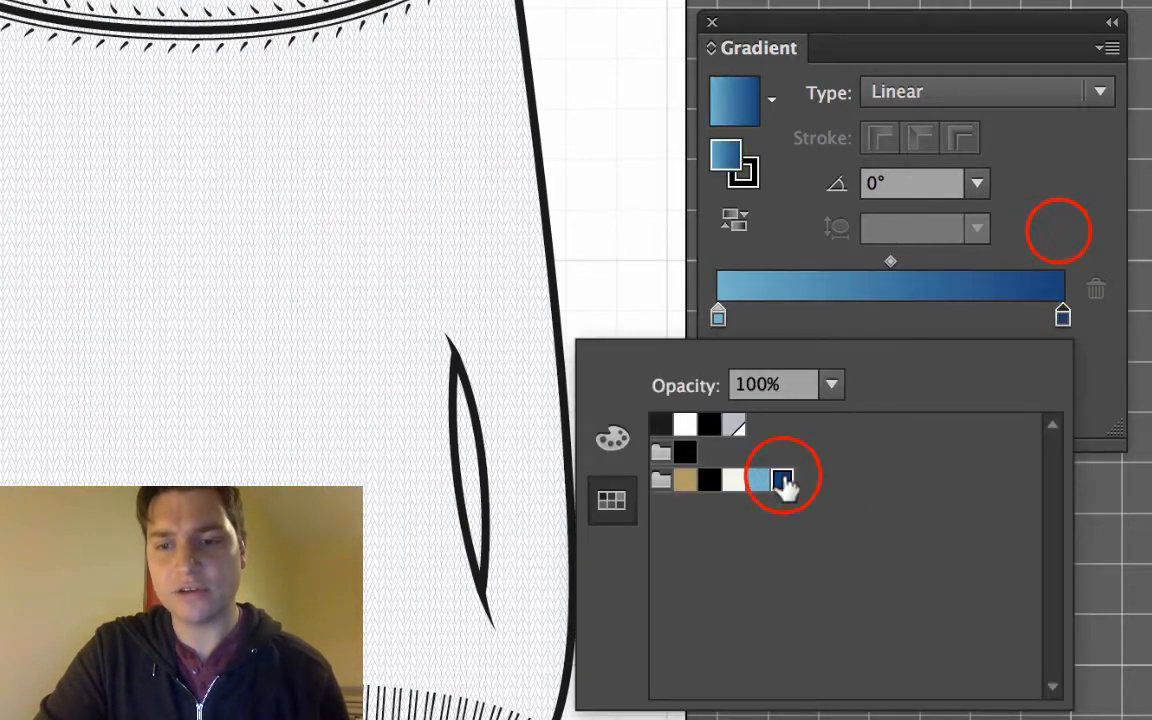
{"action": "left_click", "coordinate": [1058, 232]}
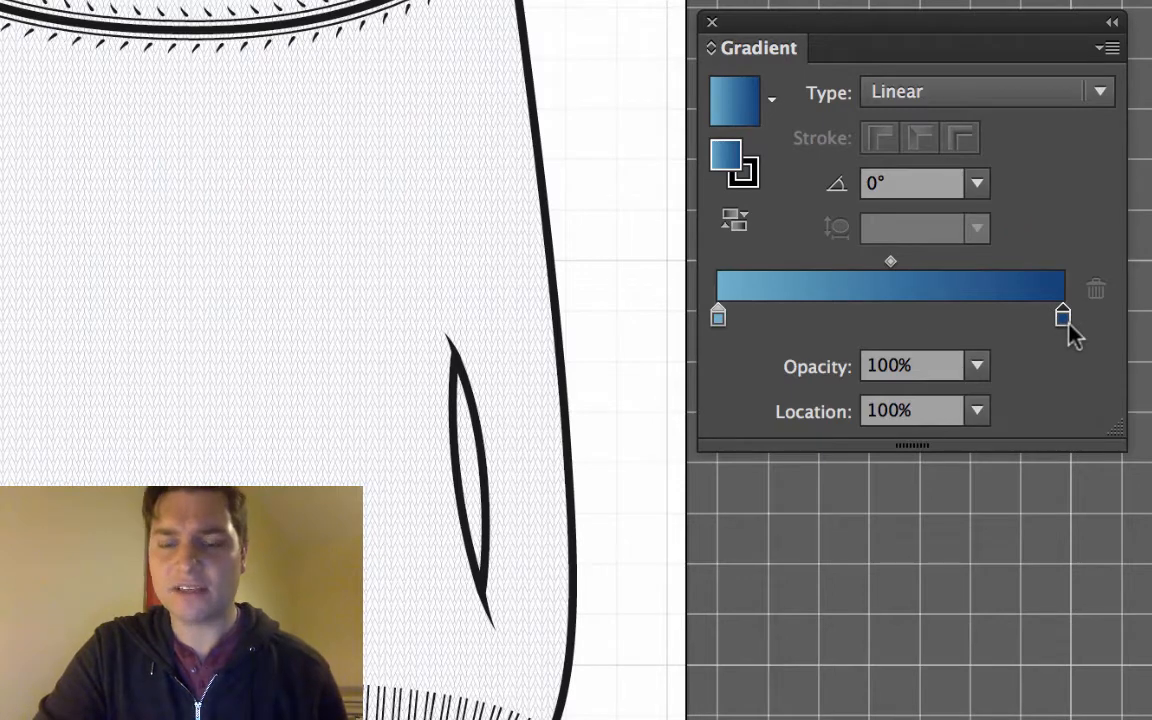
Move the midpoint between the two blue gradient stops to about 62% location
{"action": "left_click", "coordinate": [891, 266]}
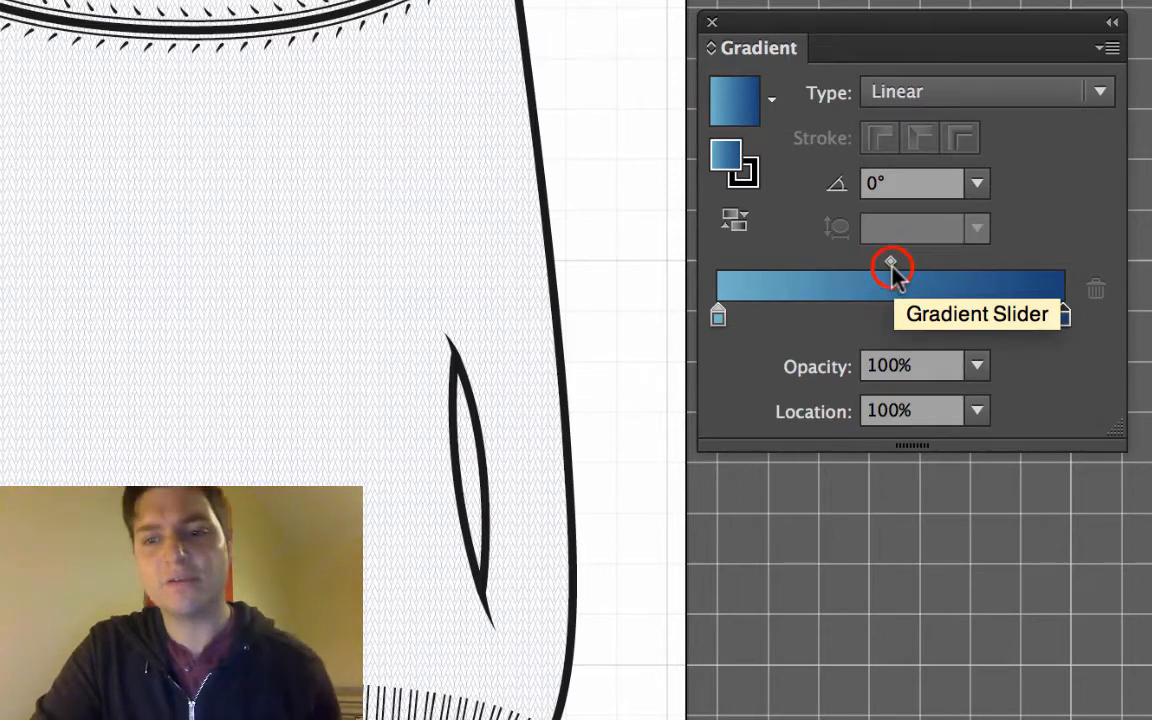
{"action": "left_click_drag", "start_coordinate": [891, 265], "coordinate": [934, 259]}
{"action": "key", "text": "super+z"}
{"action": "left_click", "coordinate": [889, 259]}
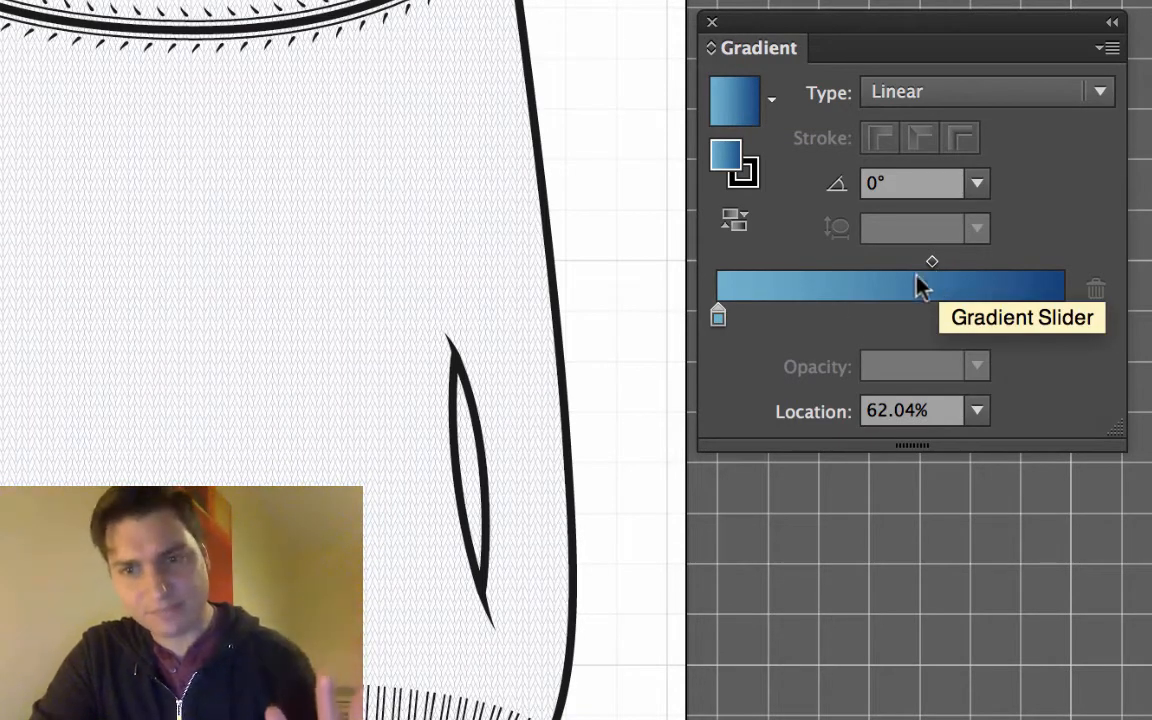
Move the light blue stop inward to about 7.31% and the dark blue stop inward to about 94.42%
{"action": "left_click", "coordinate": [719, 320]}
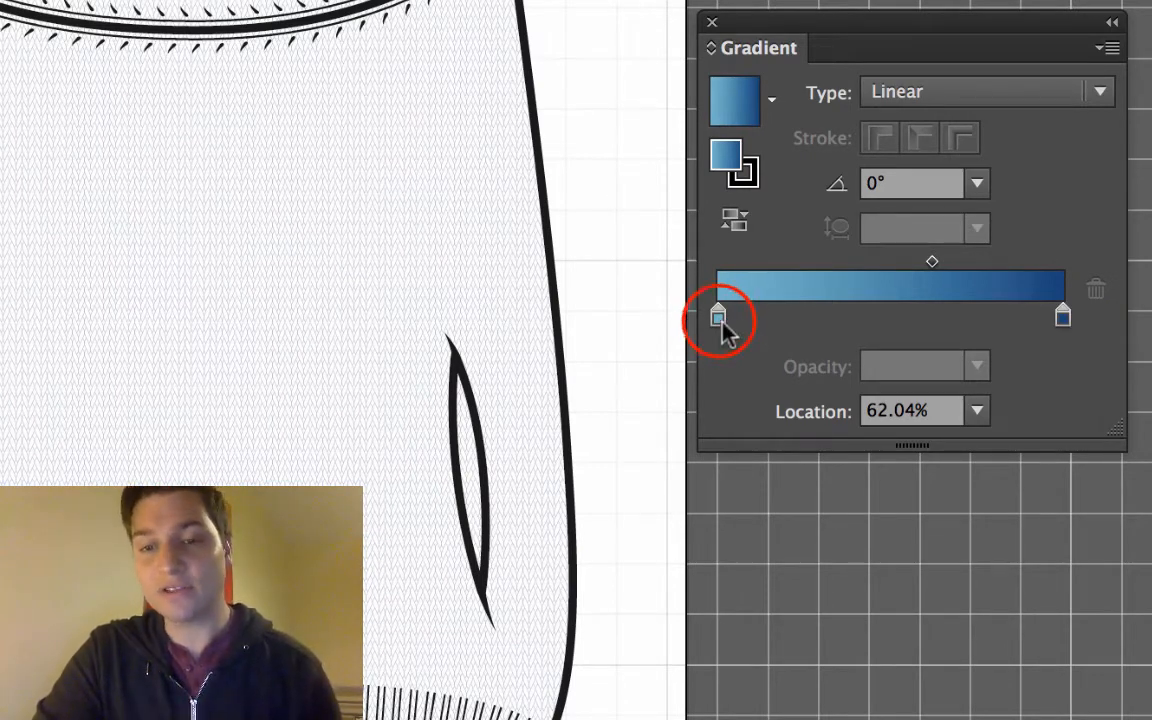
{"action": "left_click_drag", "start_coordinate": [719, 320], "coordinate": [748, 321]}
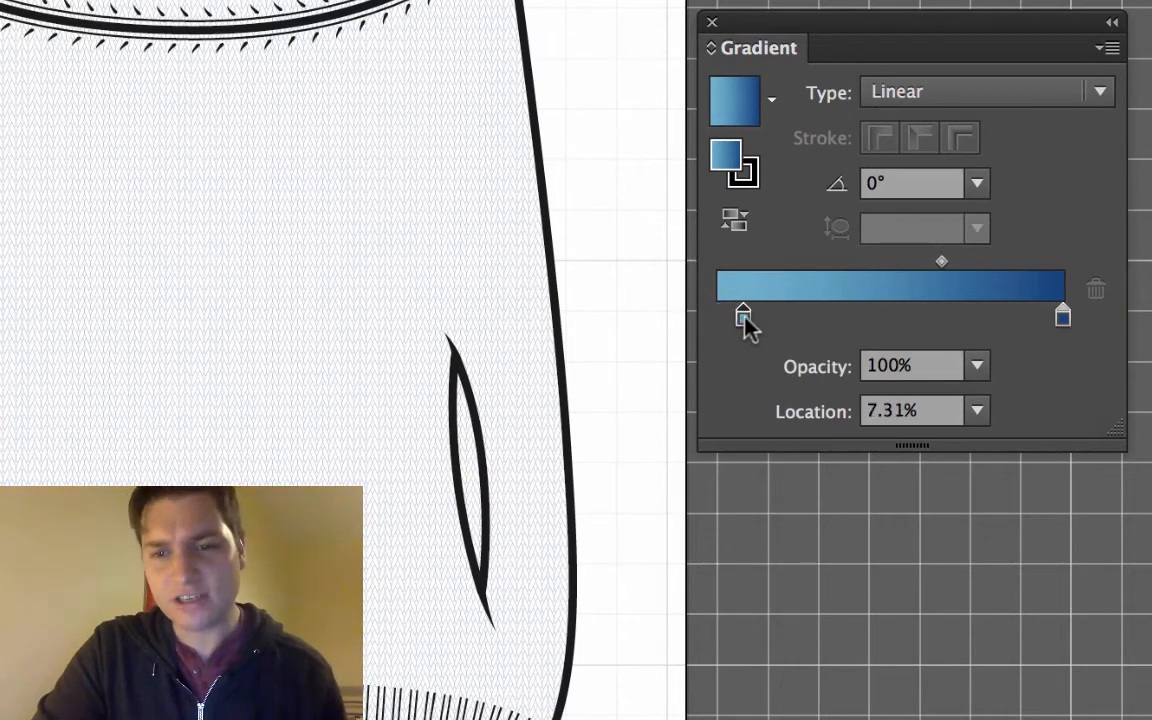
{"action": "left_click_drag", "start_coordinate": [1058, 316], "coordinate": [1042, 326]}
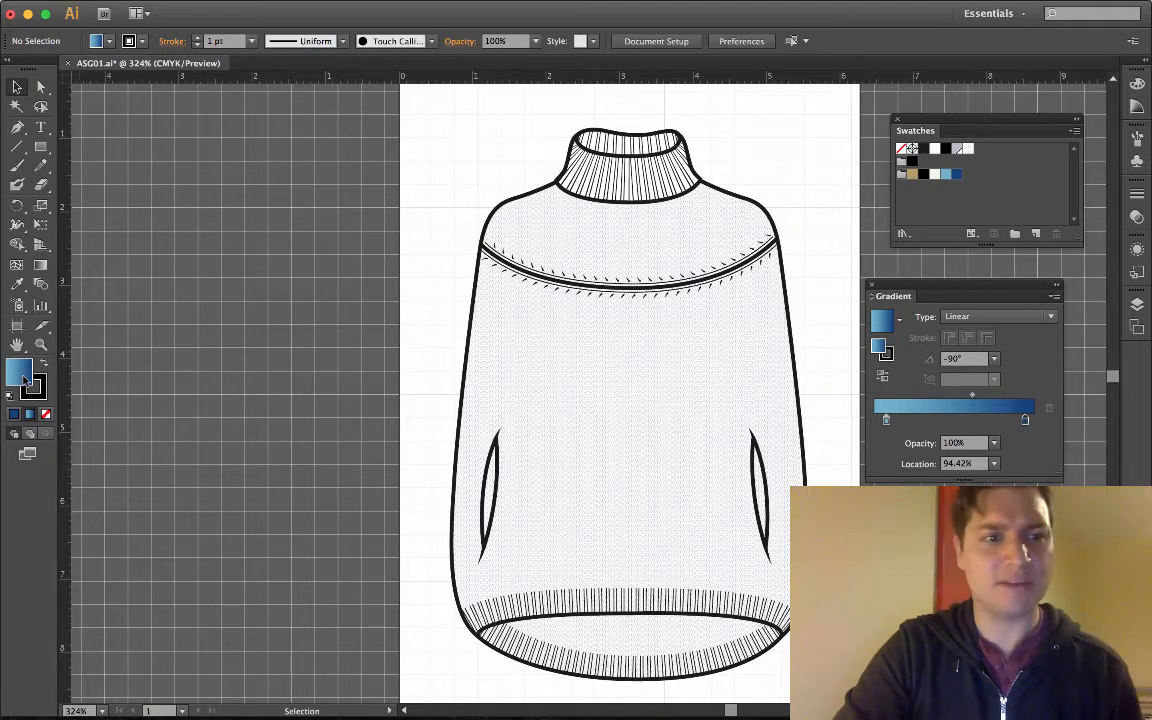
Save the current blue gradient fill as a new swatch after the knit pattern swatch
{"action": "left_click_drag", "start_coordinate": [585, 278], "coordinate": [1011, 164]}
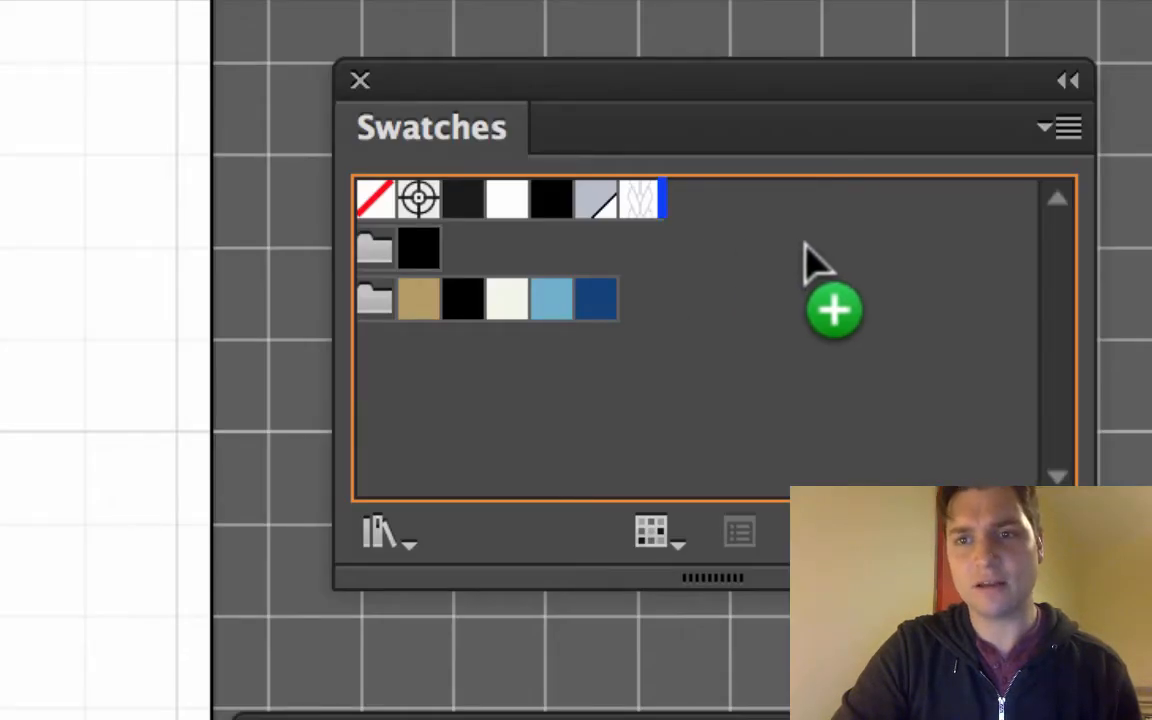
{"action": "left_click_drag", "start_coordinate": [806, 244], "coordinate": [806, 247]}
{"action": "left_click", "coordinate": [706, 298]}
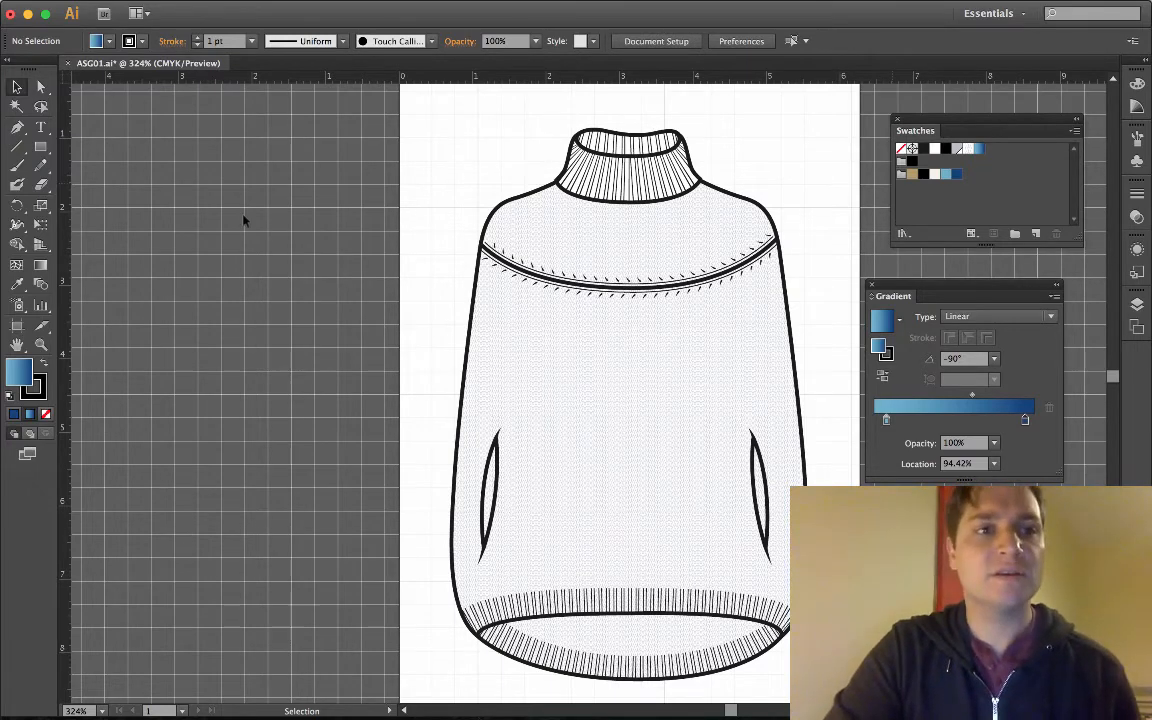
Fill the sweater's main body shape with the saved blue gradient swatch and set its gradient angle to -90°
{"action": "left_click", "coordinate": [42, 89]}
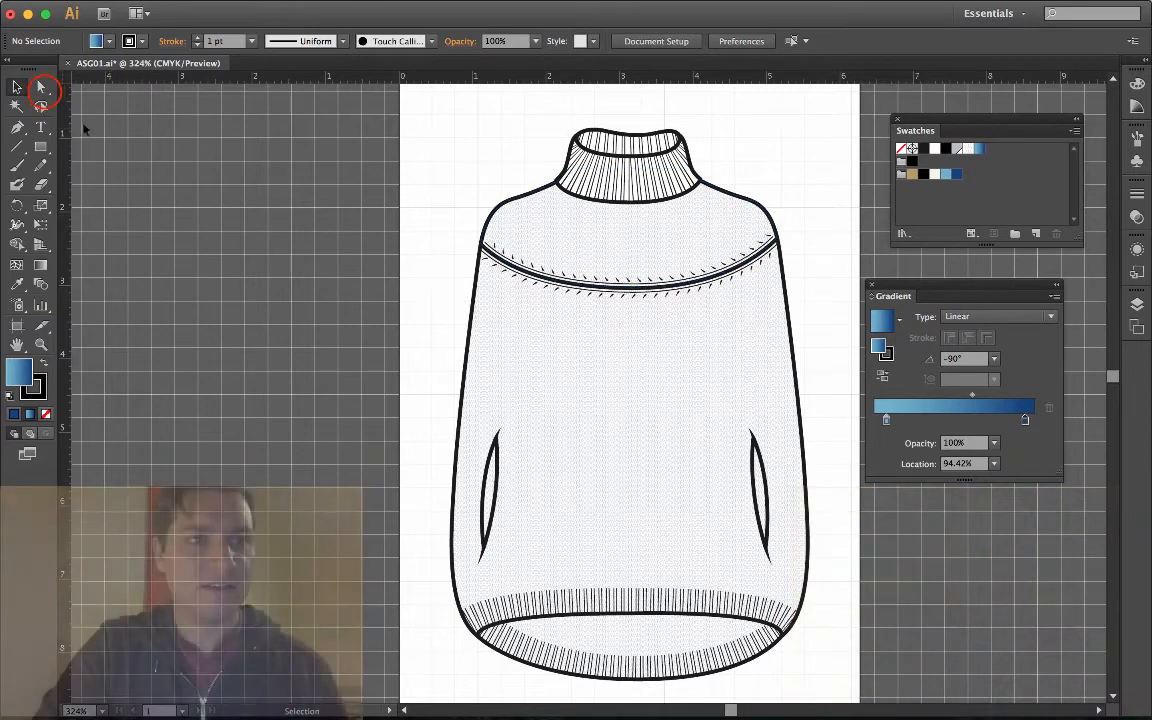
{"action": "left_click", "coordinate": [668, 381]}
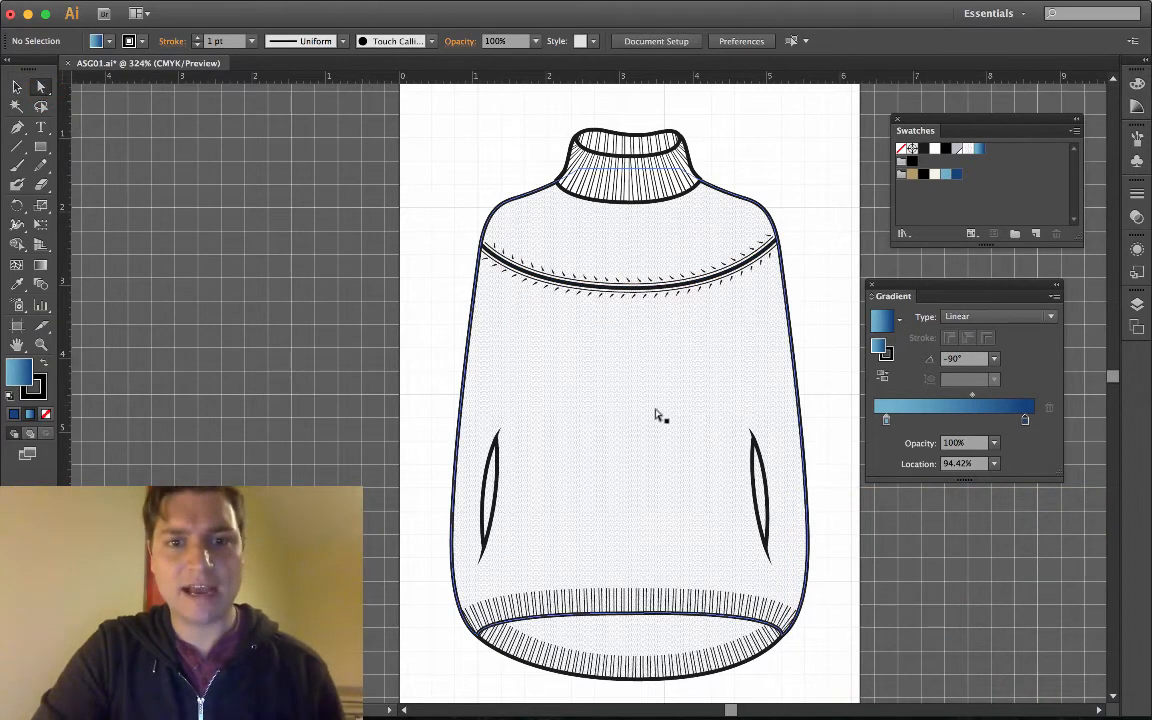
{"action": "left_click", "coordinate": [671, 385]}
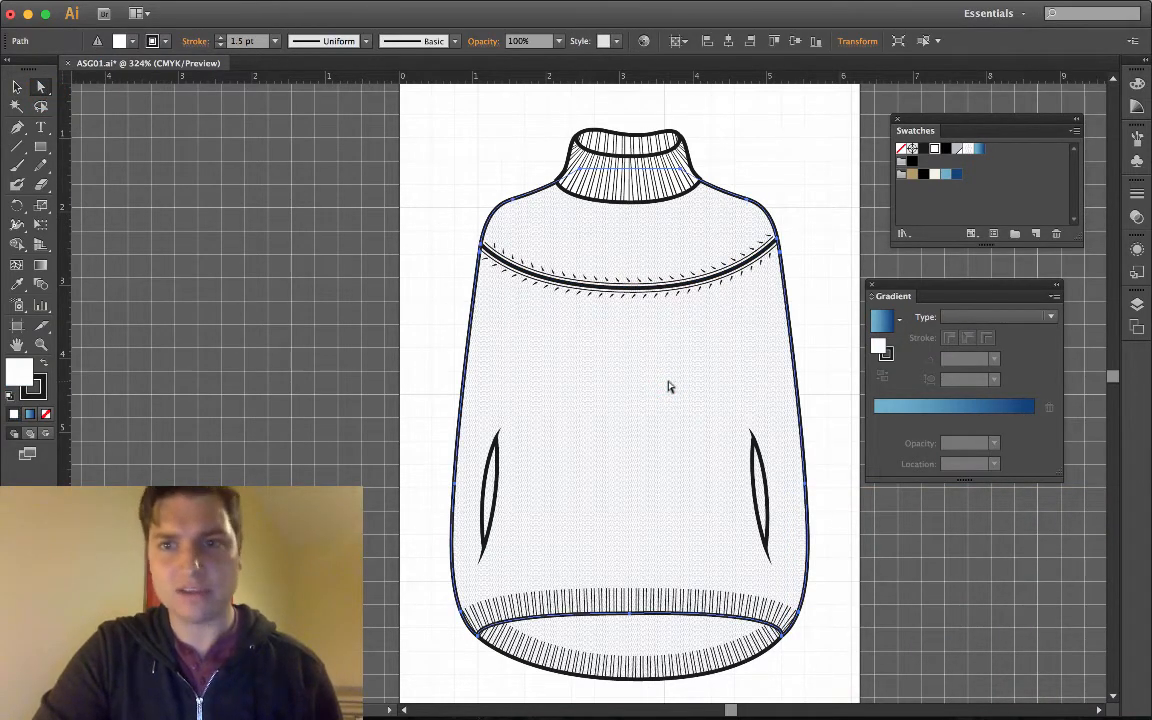
{"action": "left_click", "coordinate": [979, 148]}
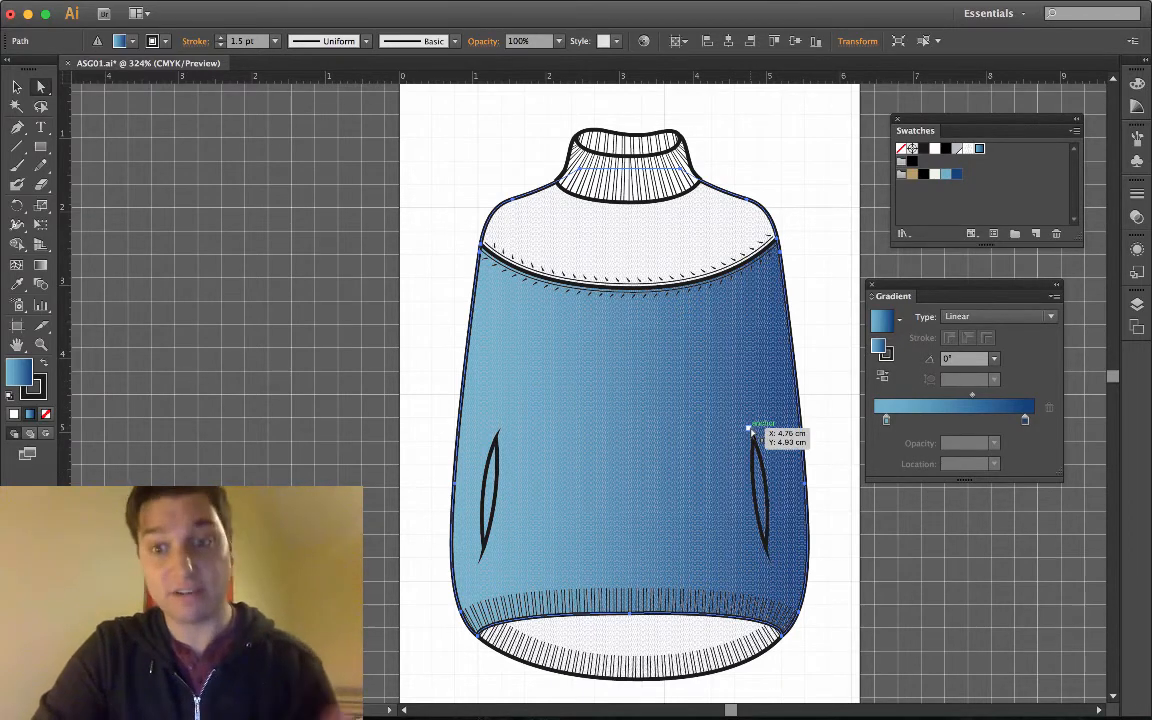
{"action": "left_click", "coordinate": [993, 358]}
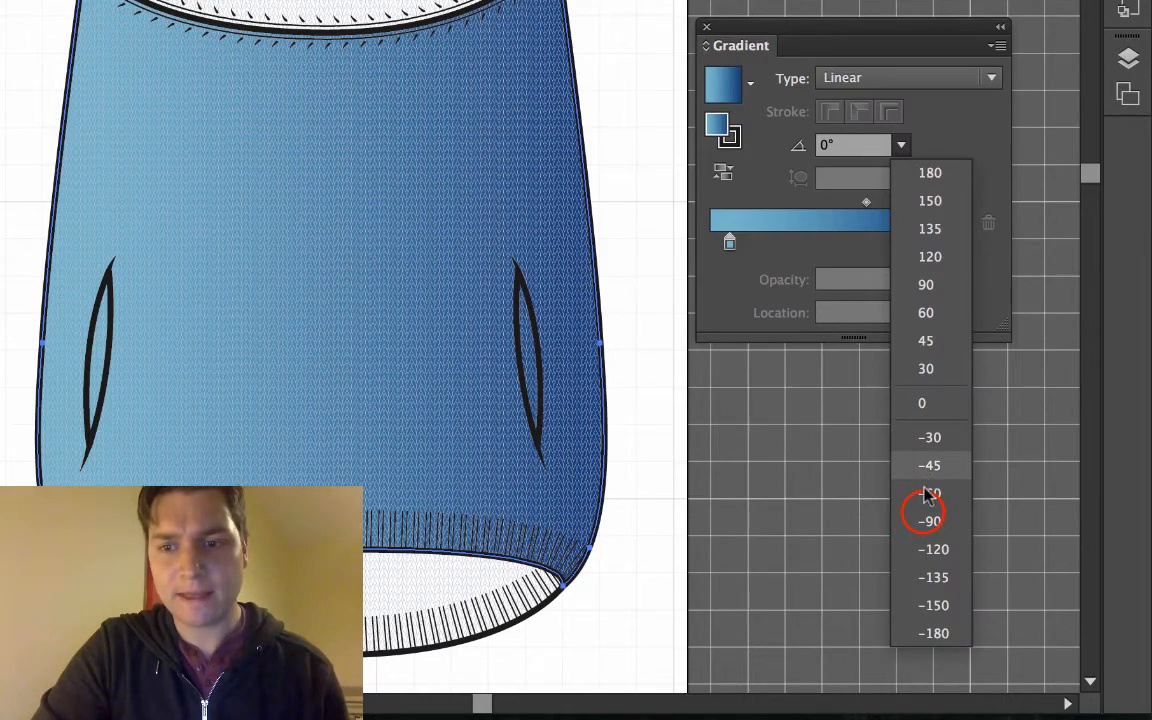
{"action": "left_click", "coordinate": [928, 520]}
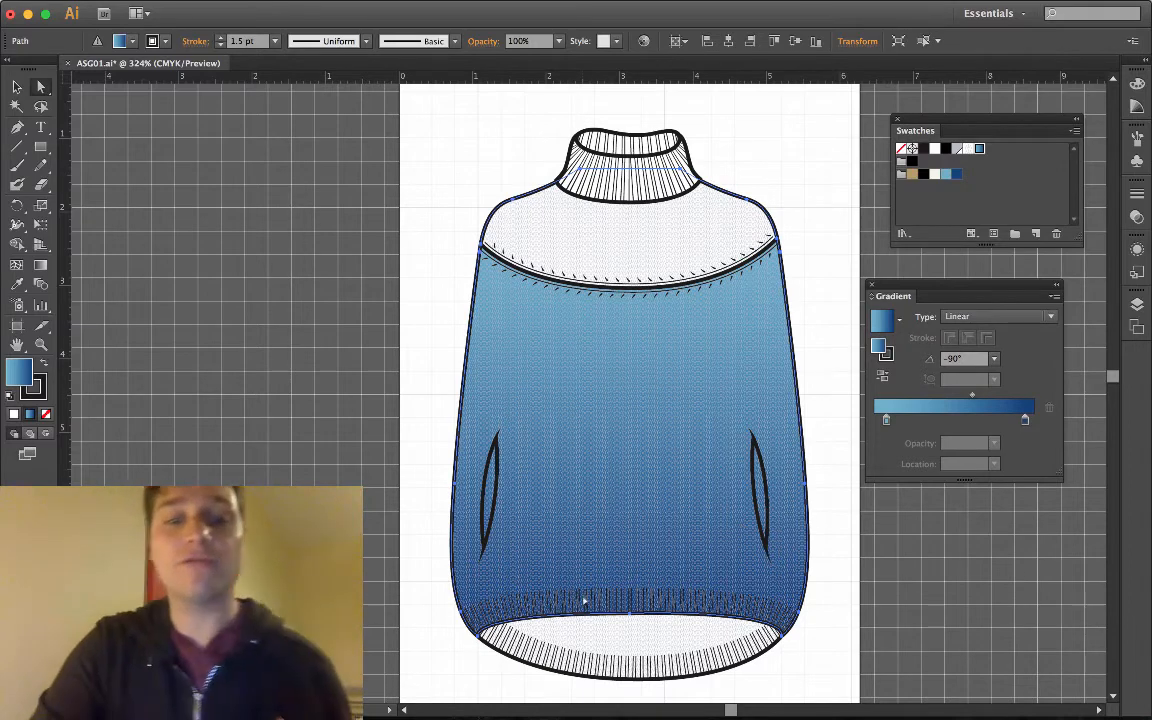
Try the body gradient at -45° and 90°, and set its angle back to -90°
{"action": "left_click", "coordinate": [993, 359]}
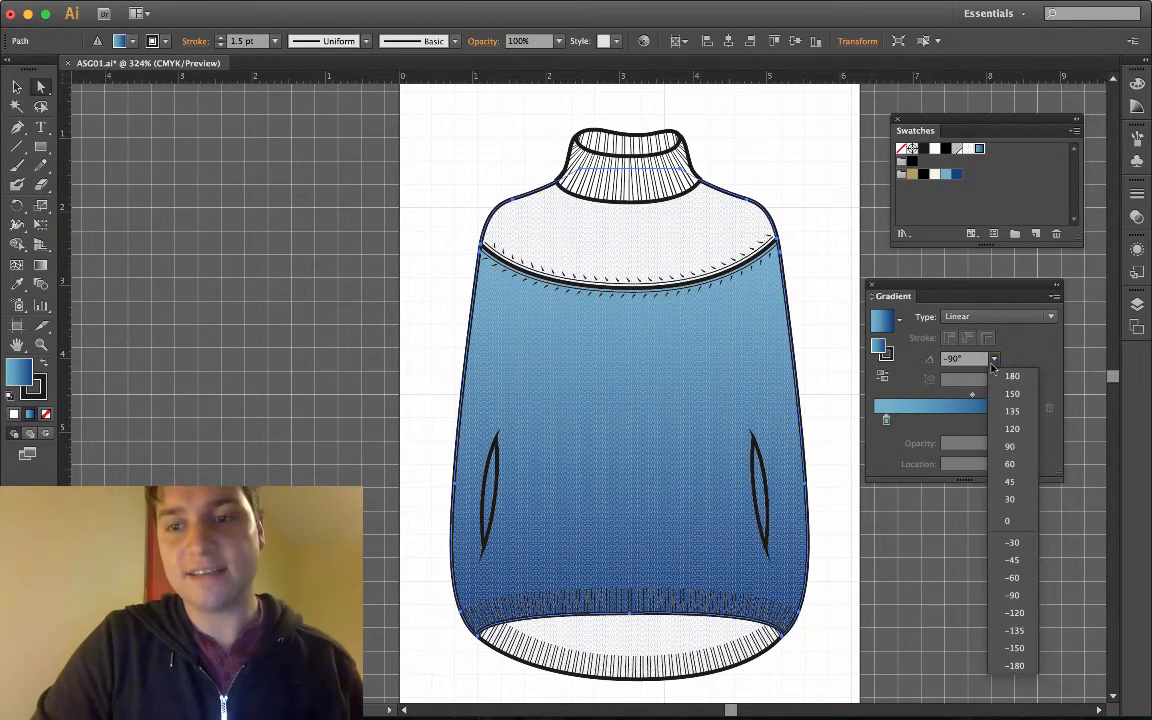
{"action": "left_click", "coordinate": [1021, 562]}
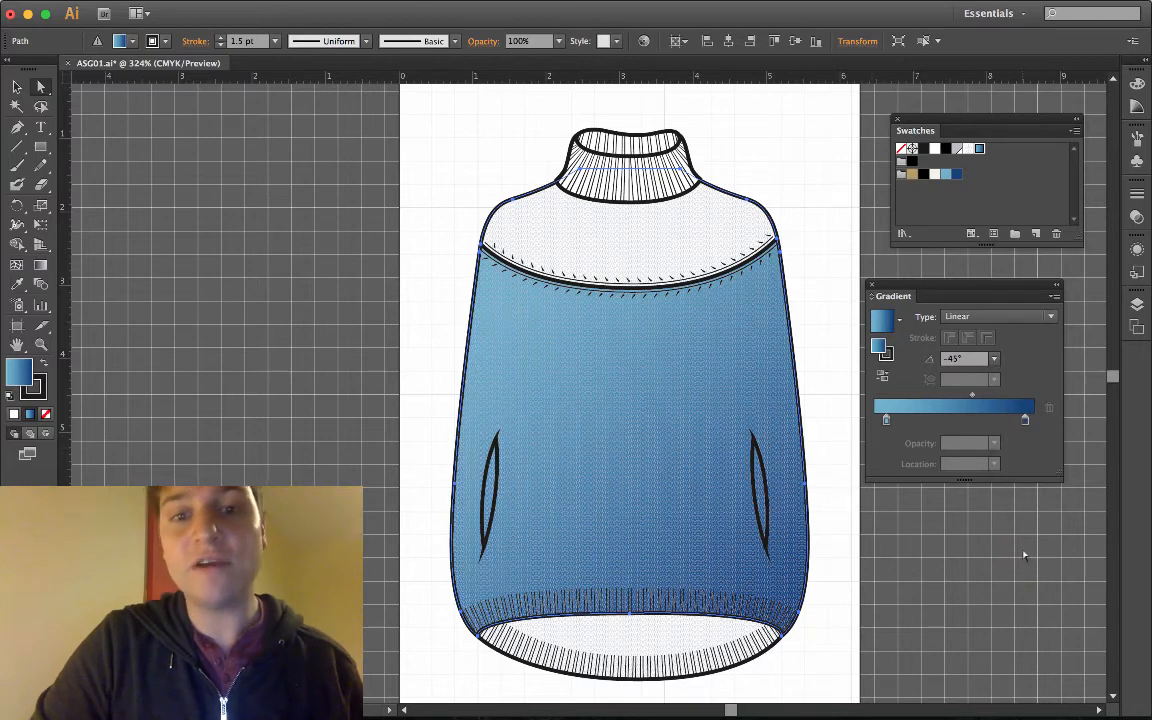
{"action": "left_click", "coordinate": [993, 359]}
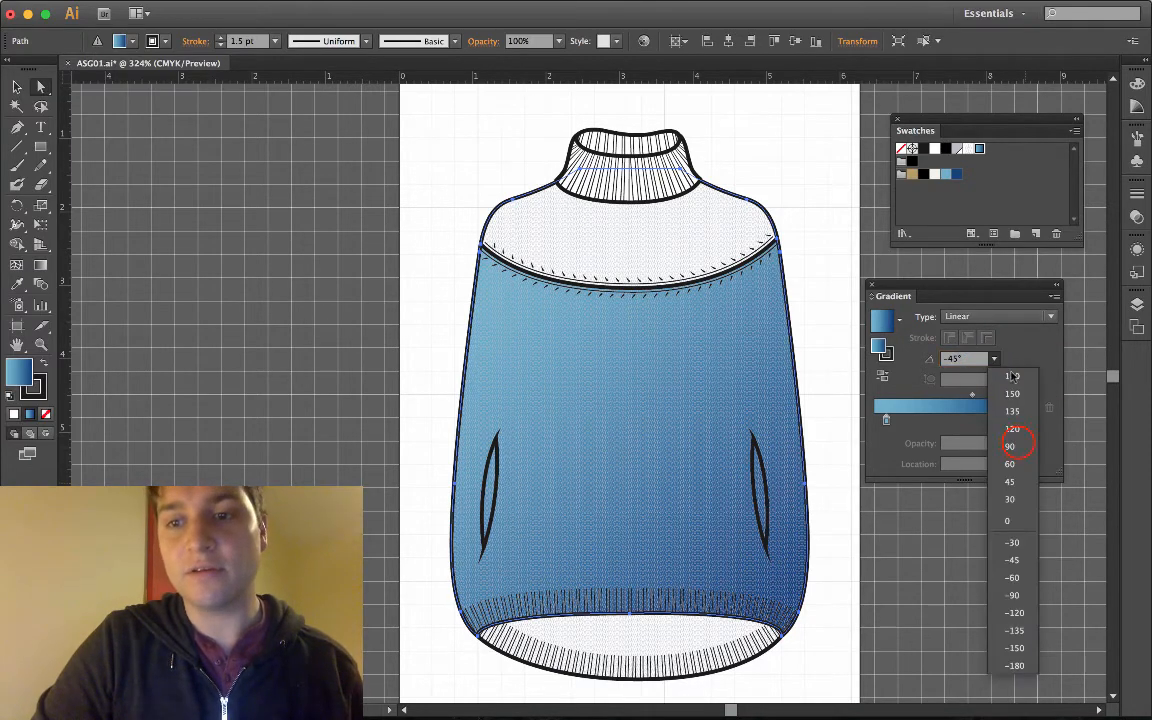
{"action": "left_click", "coordinate": [1010, 446]}
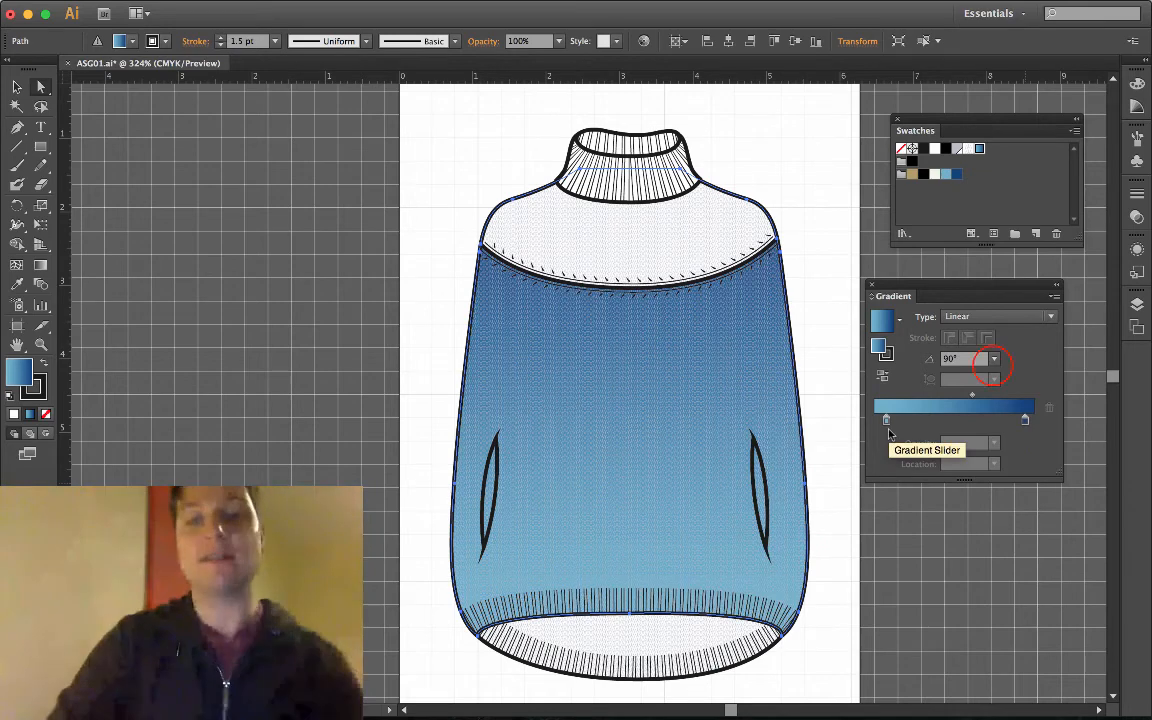
{"action": "left_click", "coordinate": [993, 359]}
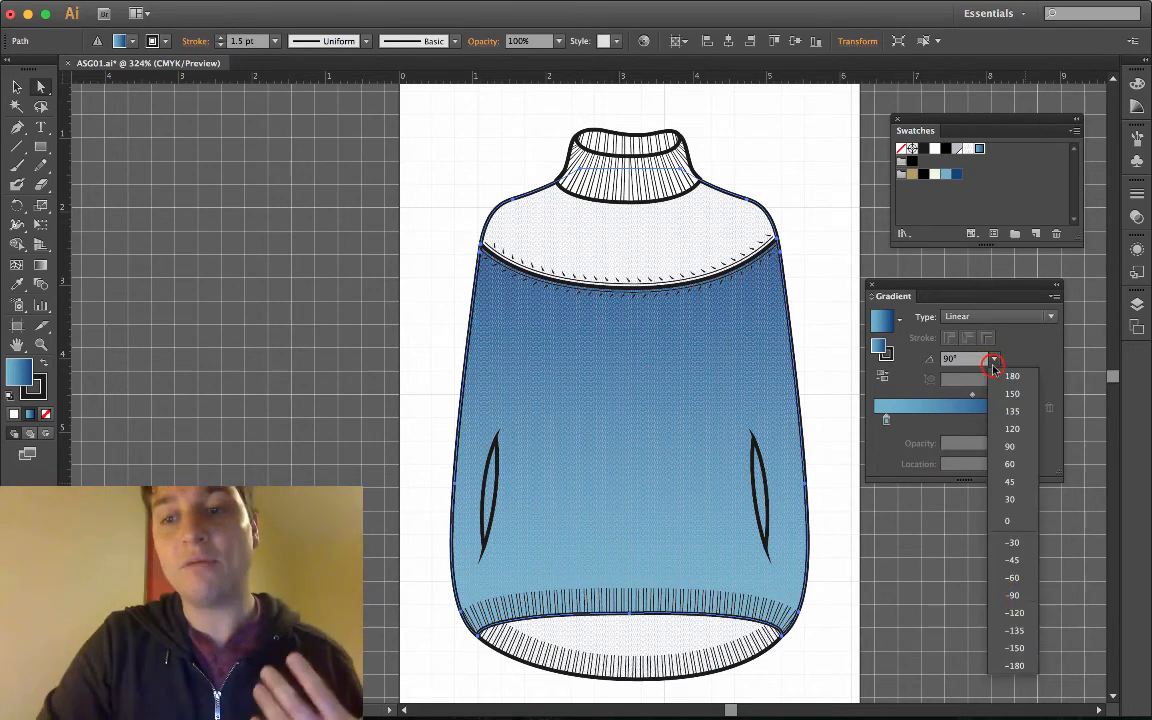
{"action": "left_click", "coordinate": [1022, 596]}
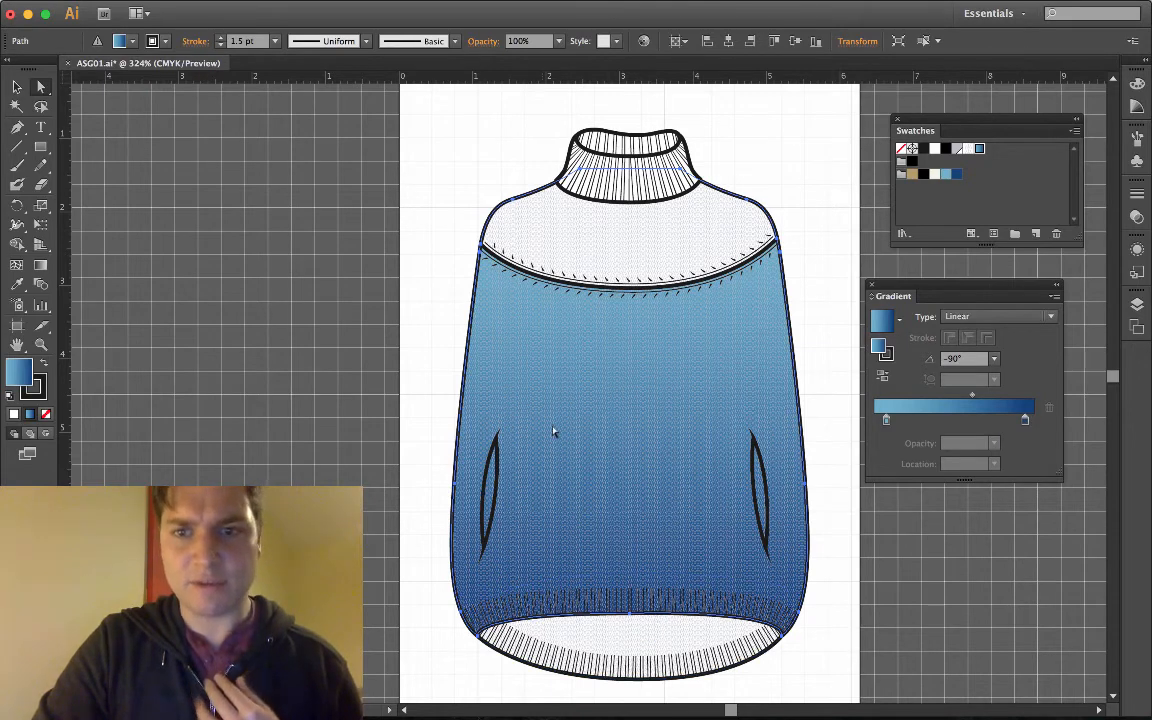
Fill the inner back panel at the hem with the blue gradient swatch, trying 90° before setting its angle to -90°
{"action": "left_click", "coordinate": [627, 643]}
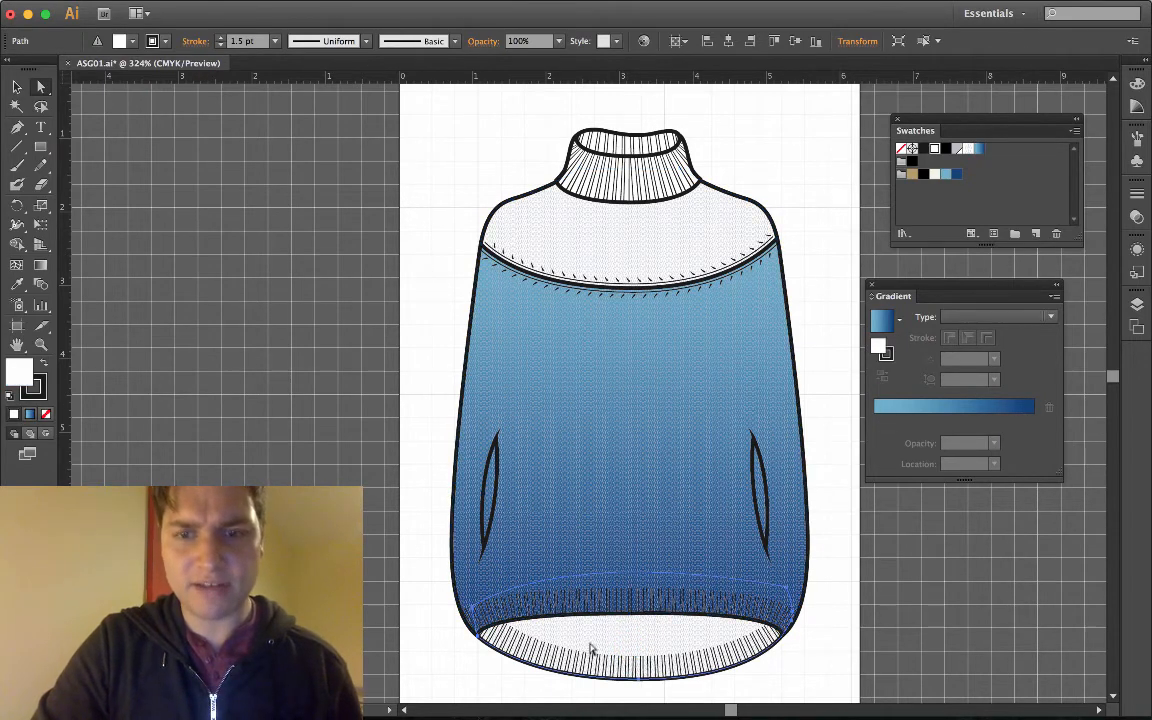
{"action": "left_click", "coordinate": [979, 148]}
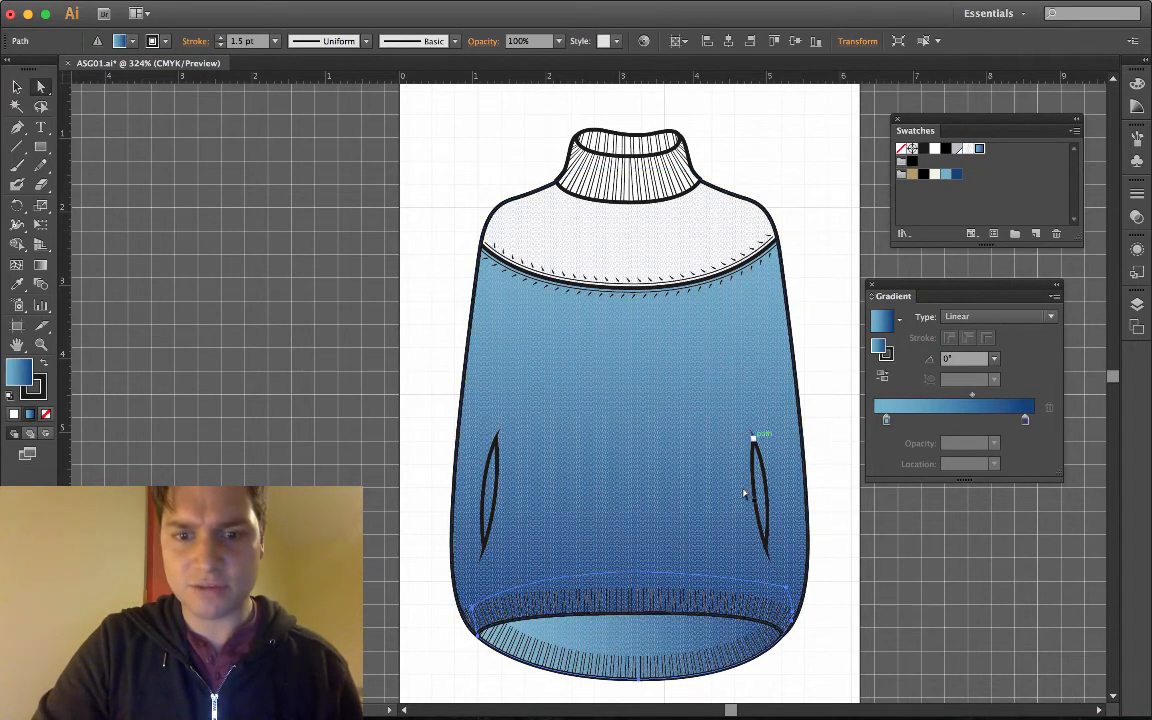
{"action": "left_click", "coordinate": [995, 358]}
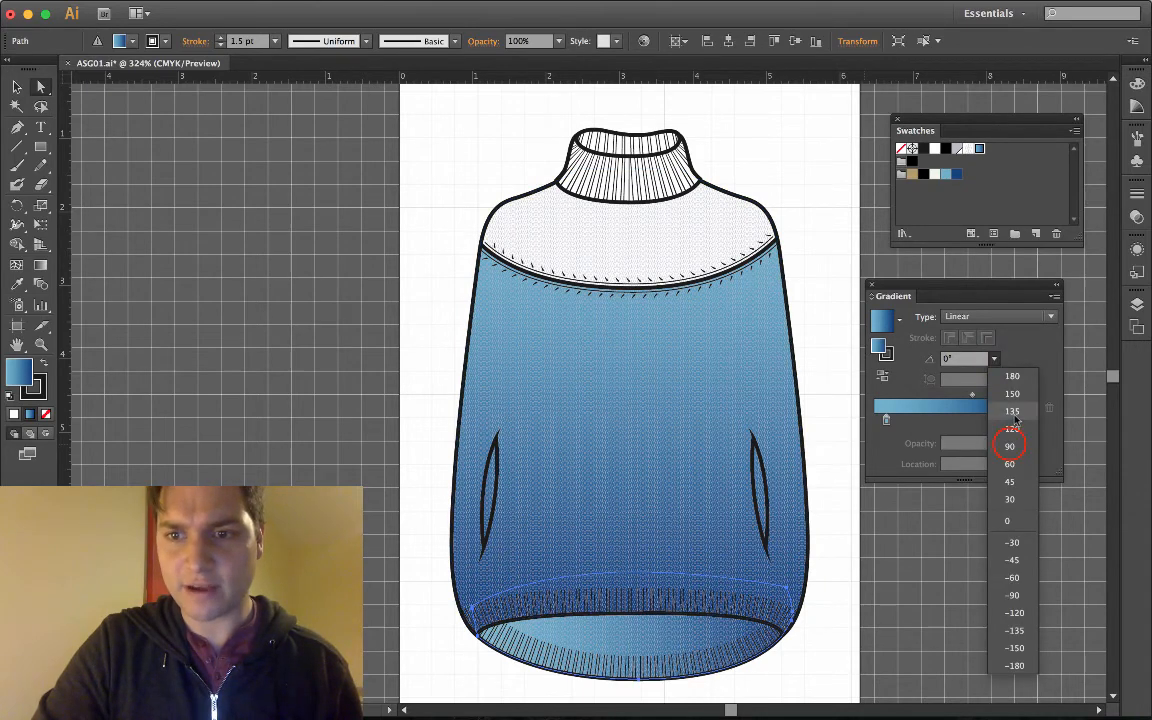
{"action": "left_click", "coordinate": [1008, 440]}
{"action": "left_click", "coordinate": [994, 358]}
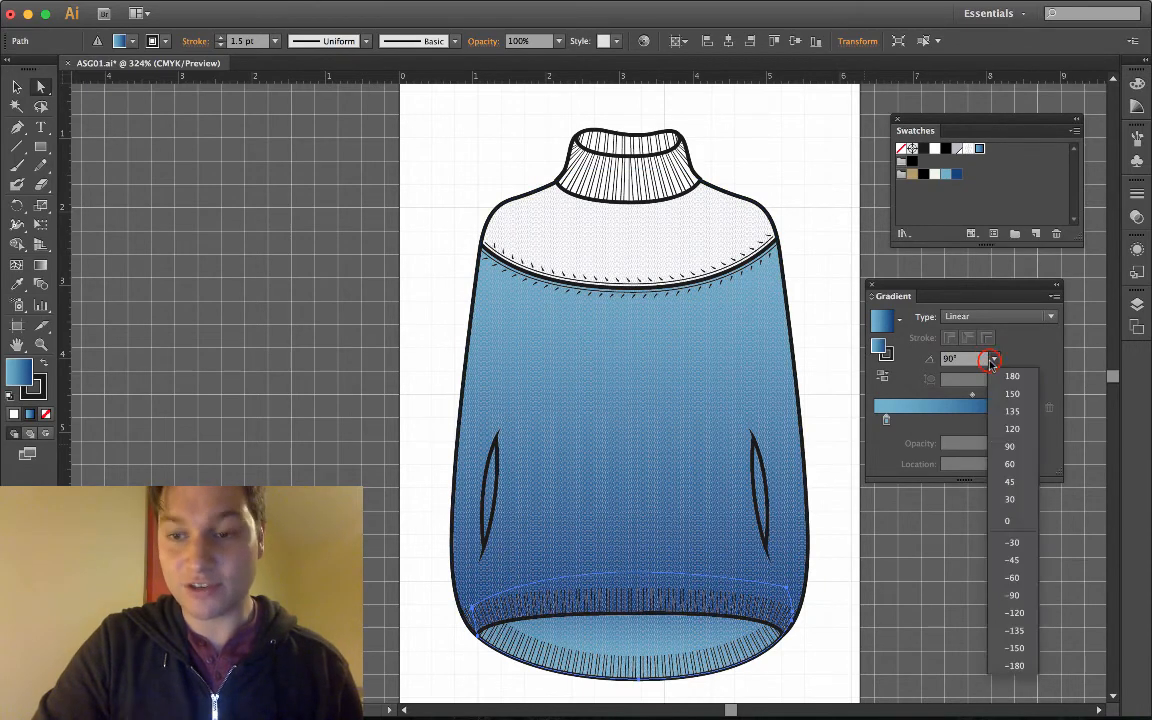
{"action": "left_click", "coordinate": [1002, 598]}
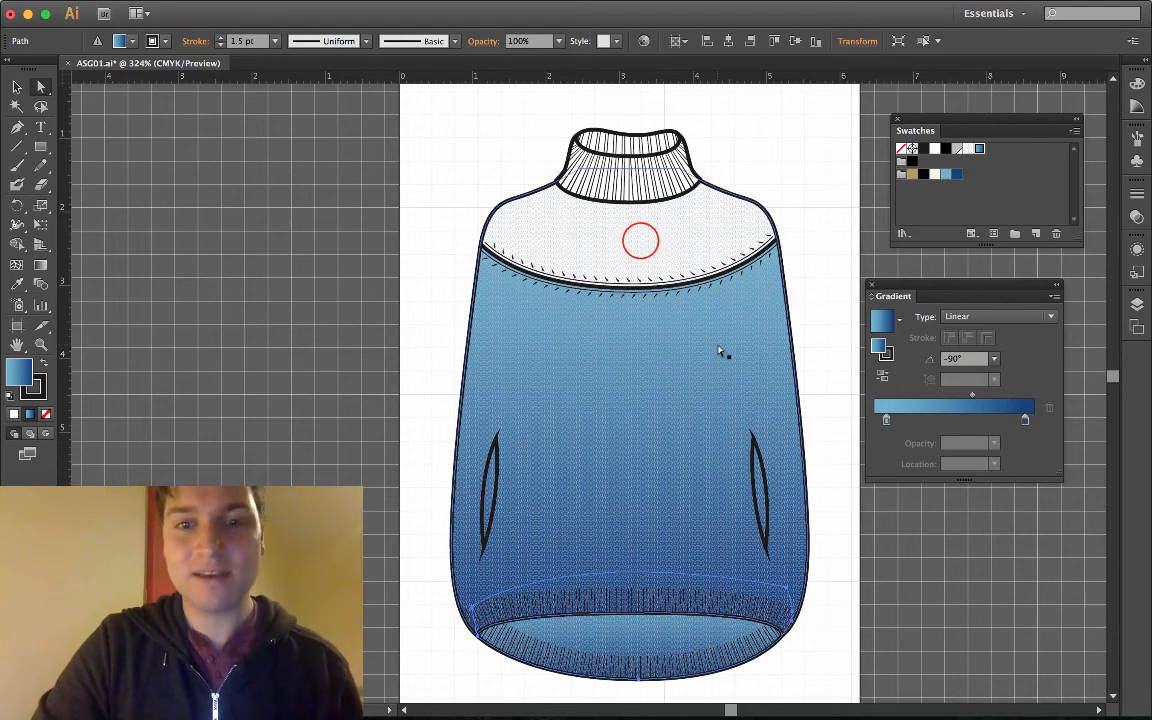
Fill the yoke above the curved chest seam with the solid light blue swatch
{"action": "left_click", "coordinate": [640, 240]}
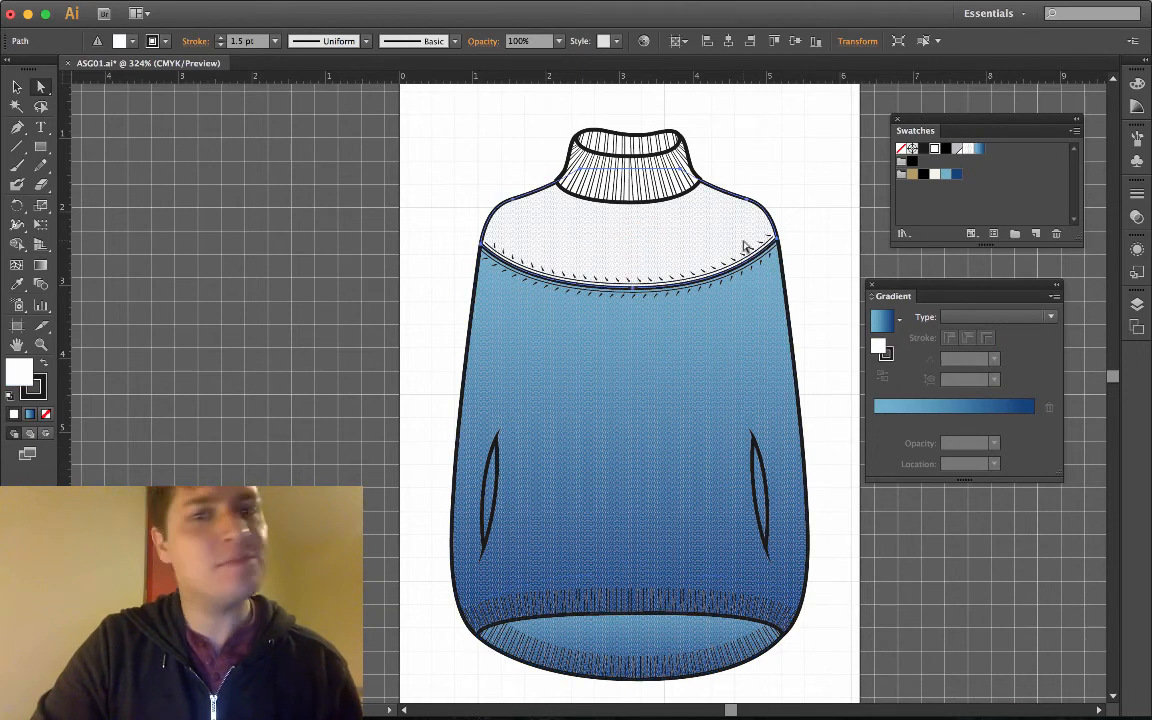
{"action": "left_click", "coordinate": [949, 176]}
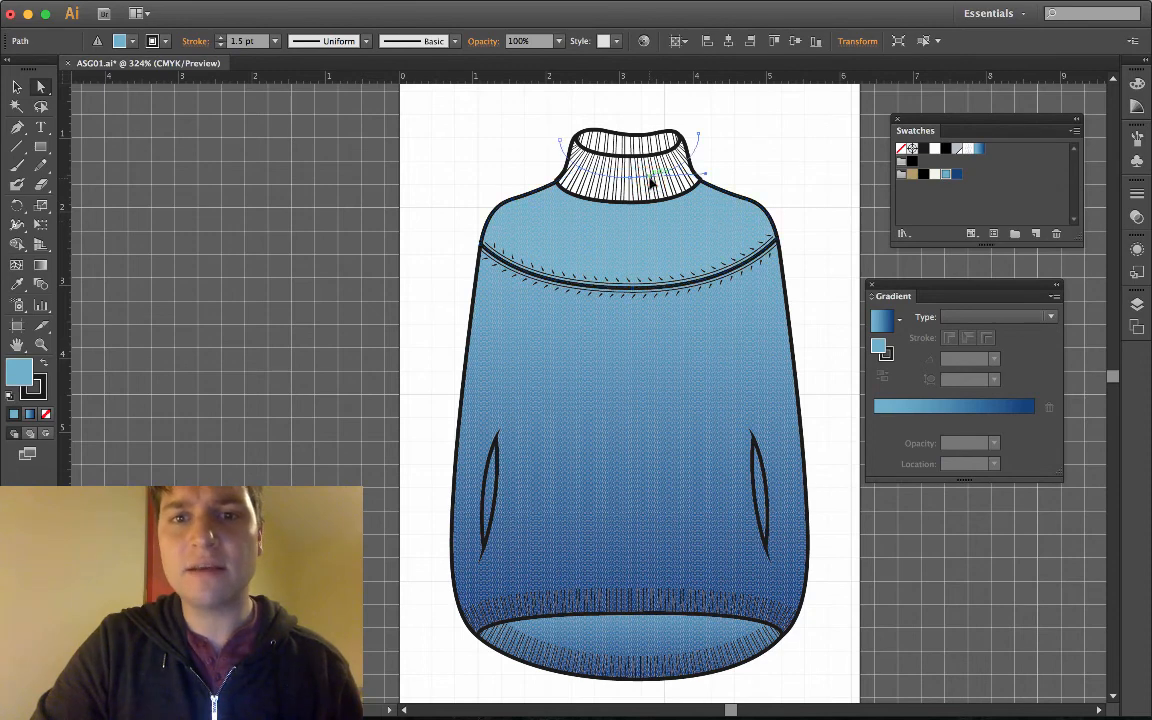
Try to select the turtleneck collar's fill shape beneath its ribbing lines
{"action": "left_click", "coordinate": [622, 158]}
{"action": "left_click", "coordinate": [620, 154]}
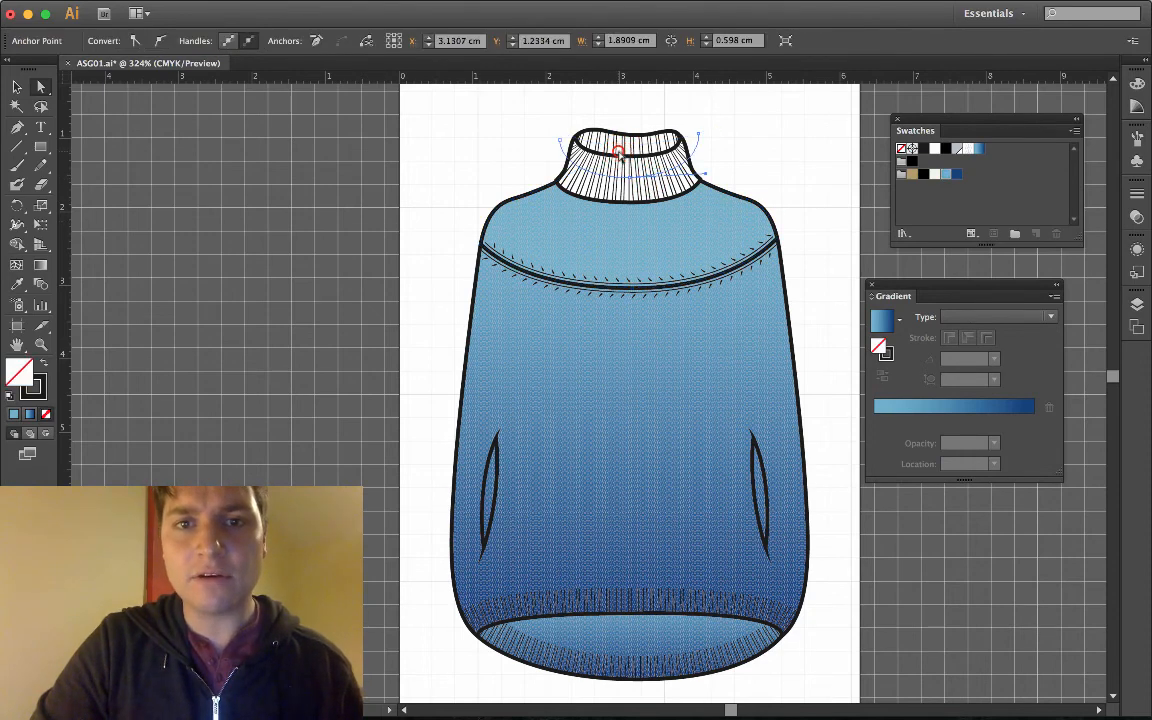
{"action": "left_click", "coordinate": [625, 180]}
{"action": "left_click", "coordinate": [747, 152]}
{"action": "left_click", "coordinate": [624, 182]}
{"action": "left_click", "coordinate": [745, 154]}
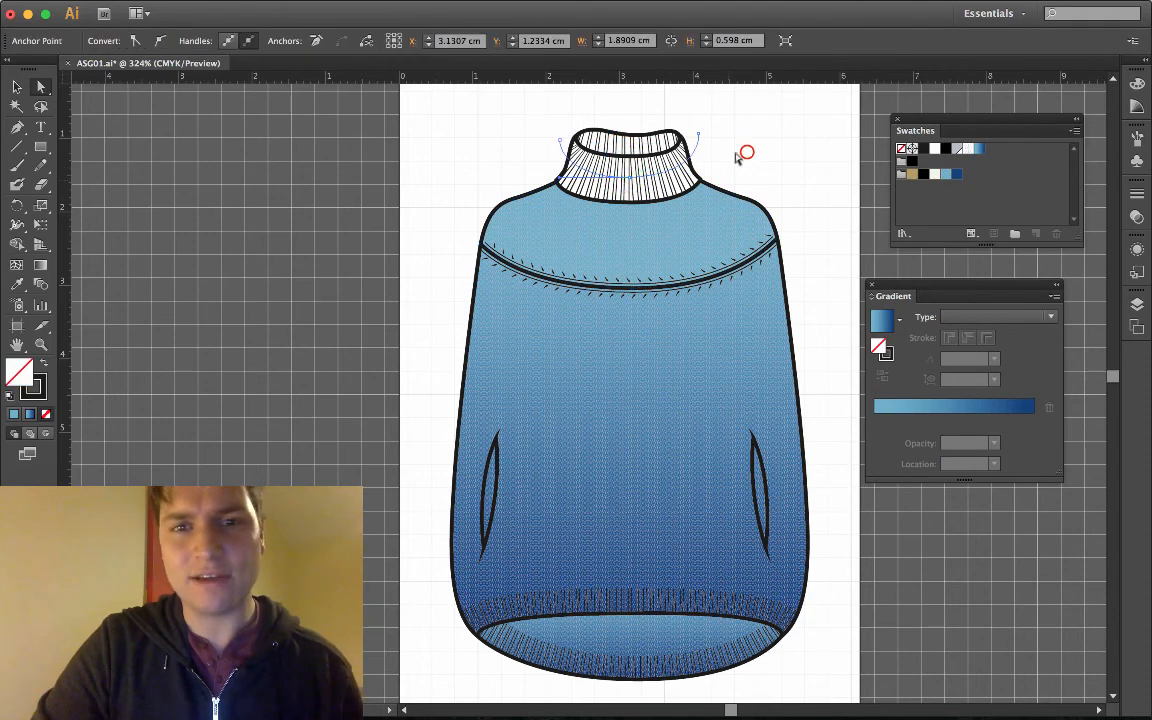